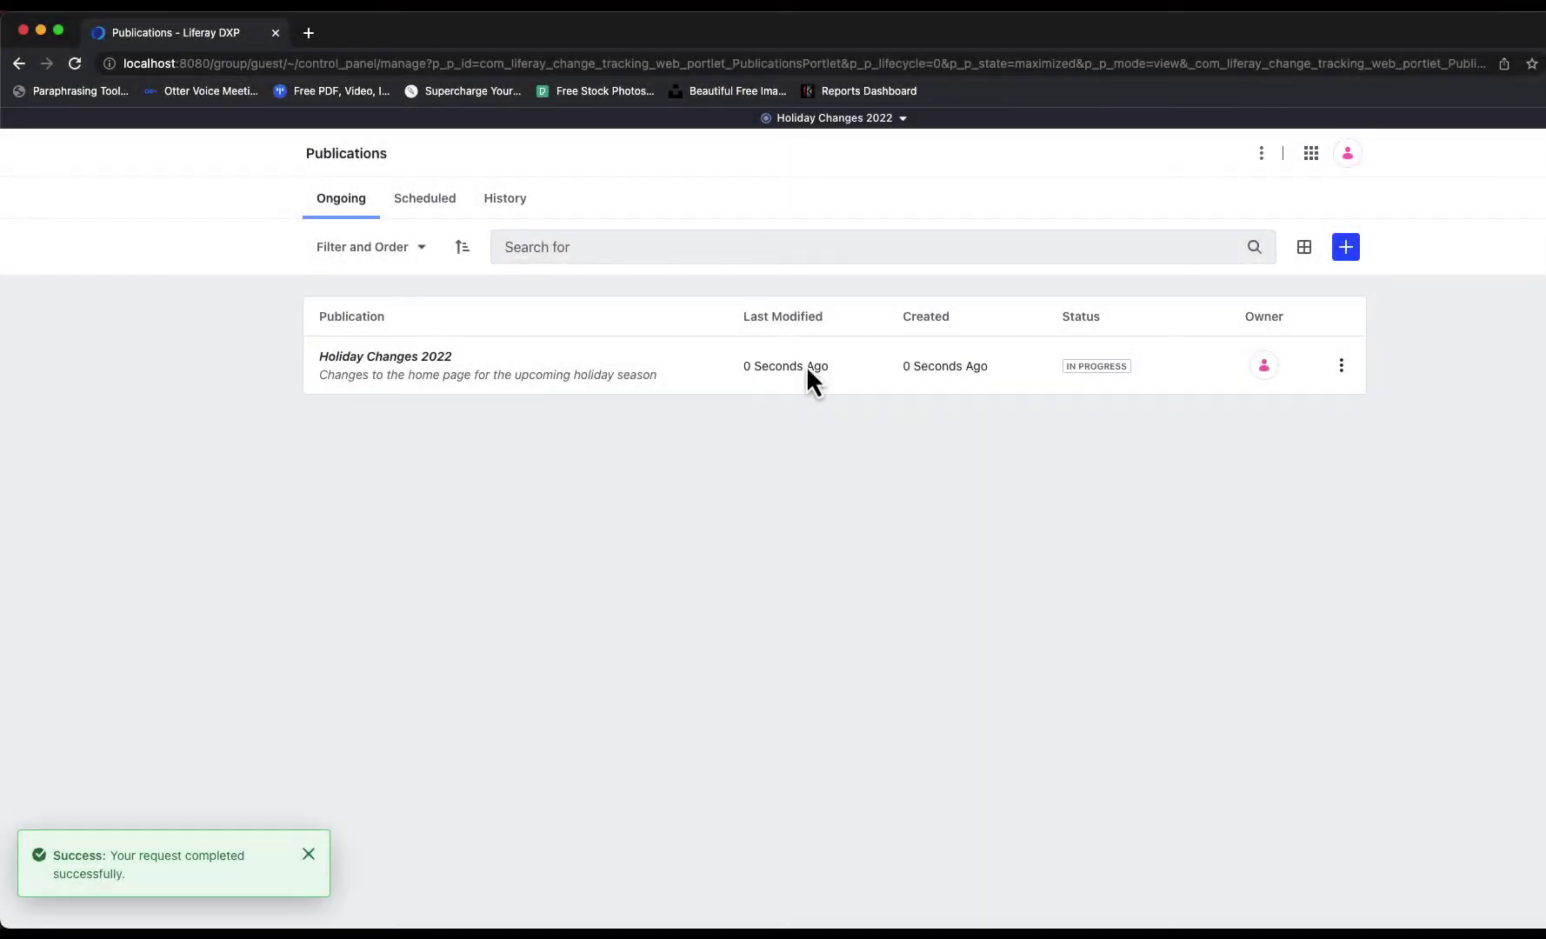
Open the Liferay DXP site home page in edit mode and search fragments for 'ban'
click(1310, 153)
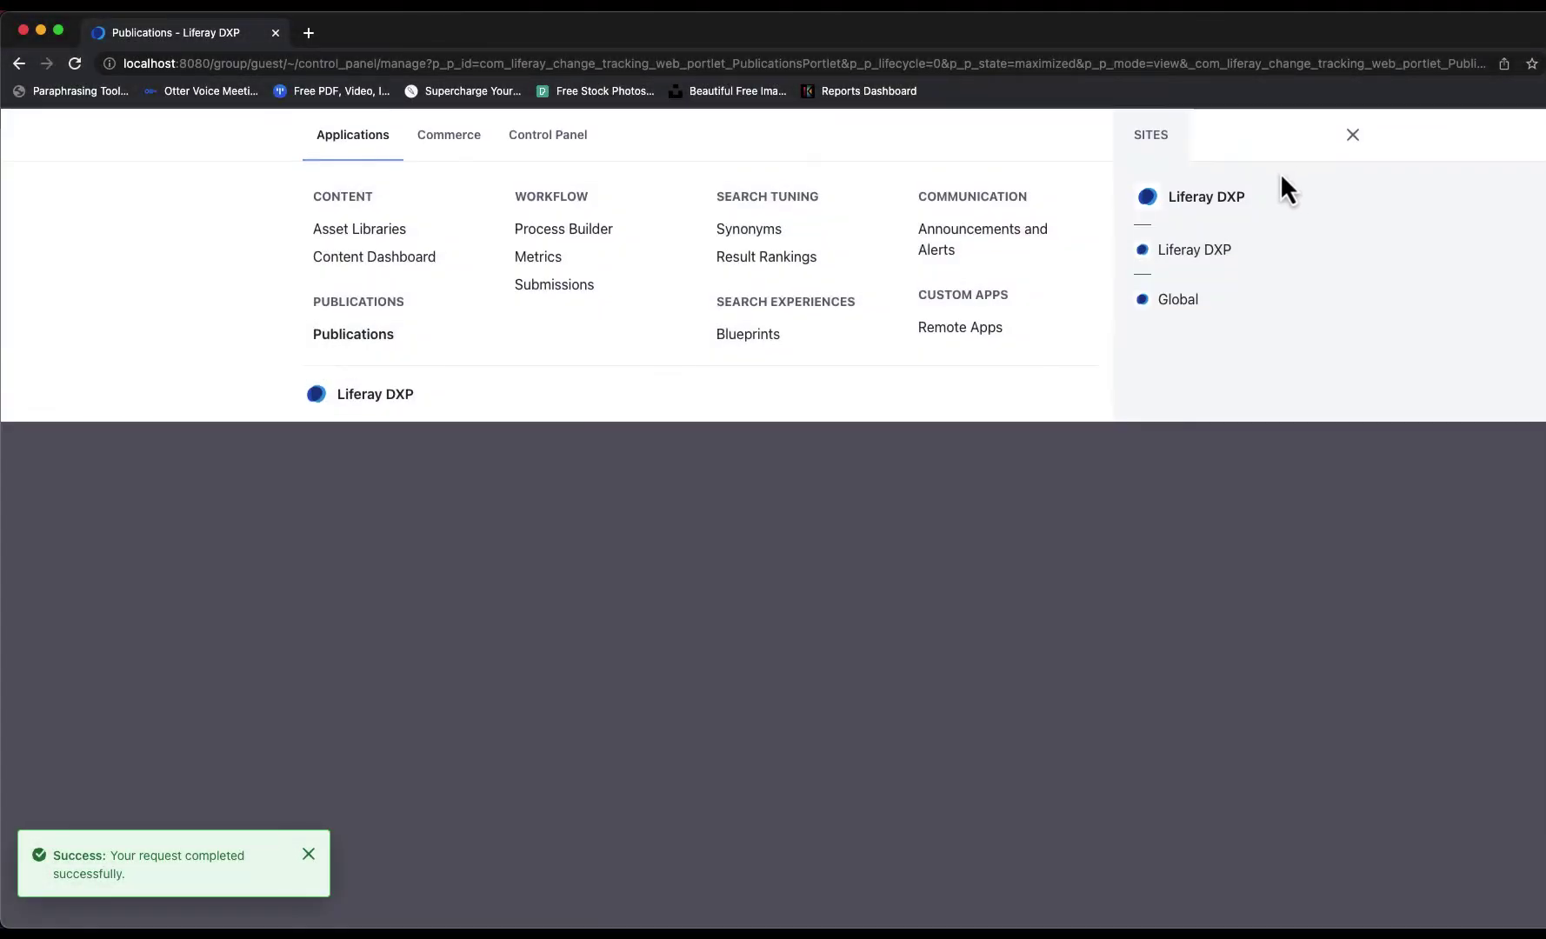
click(1207, 197)
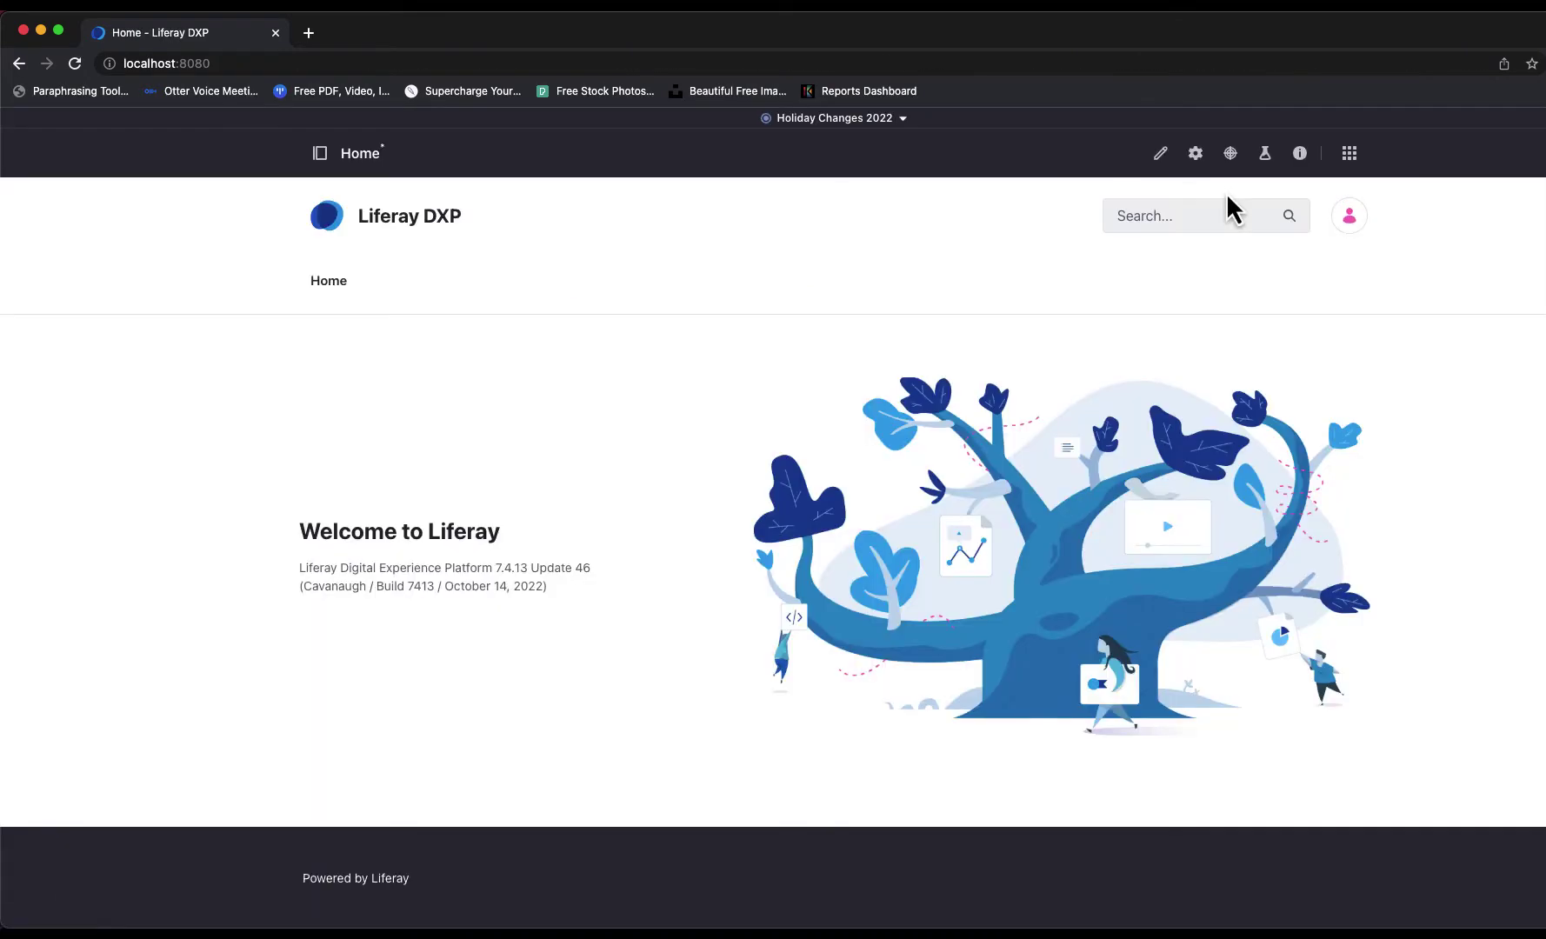
click(1161, 157)
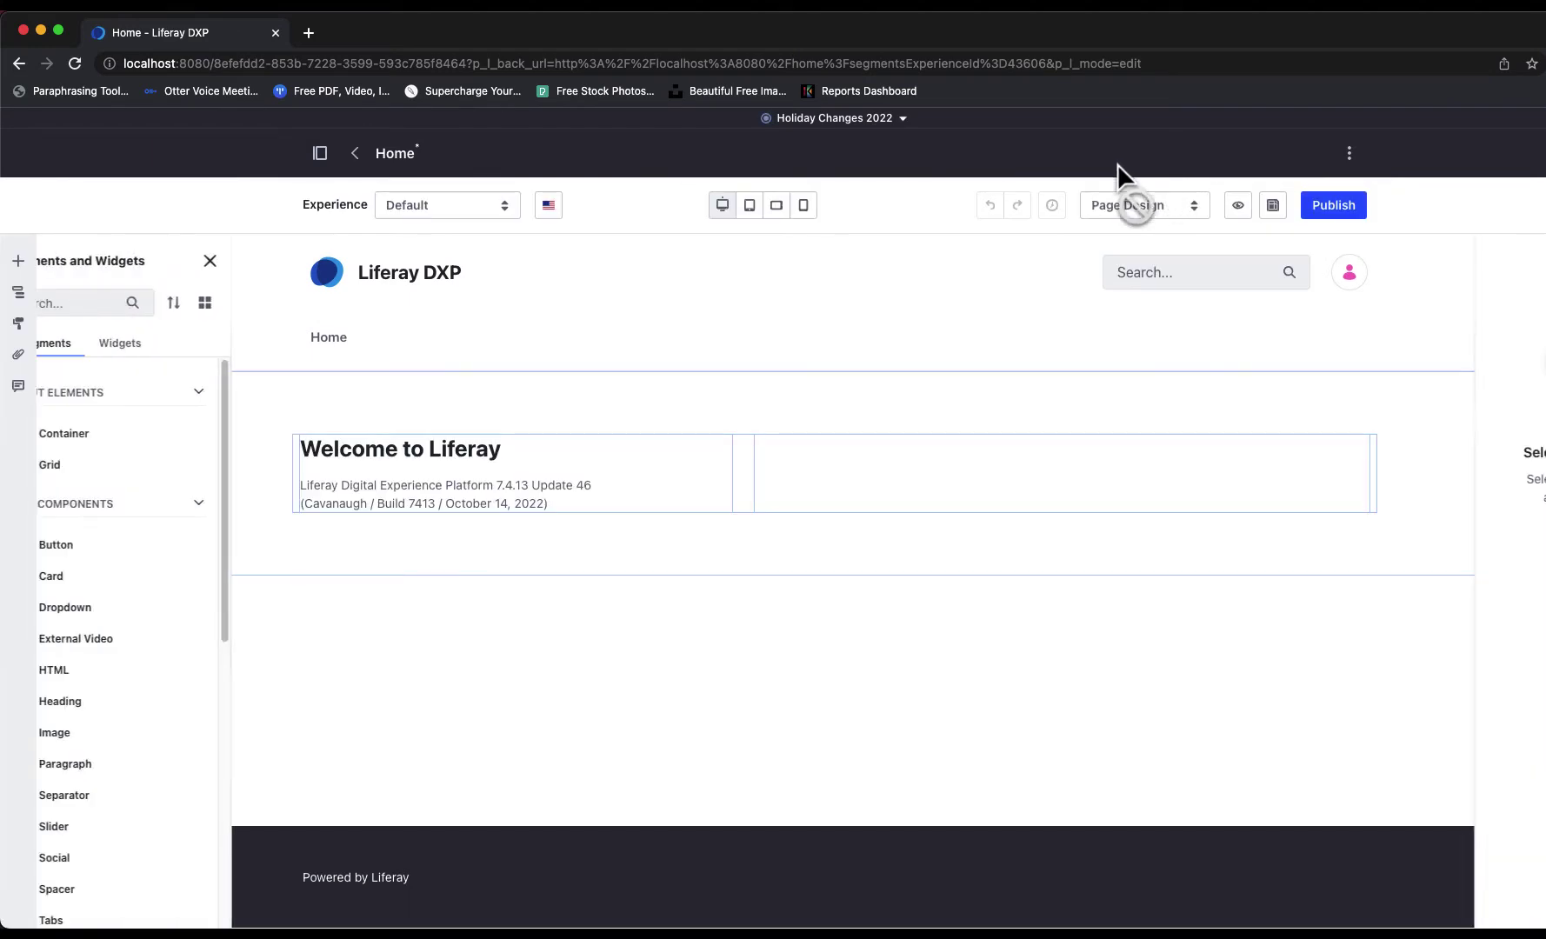
click(100, 300)
text(ban)
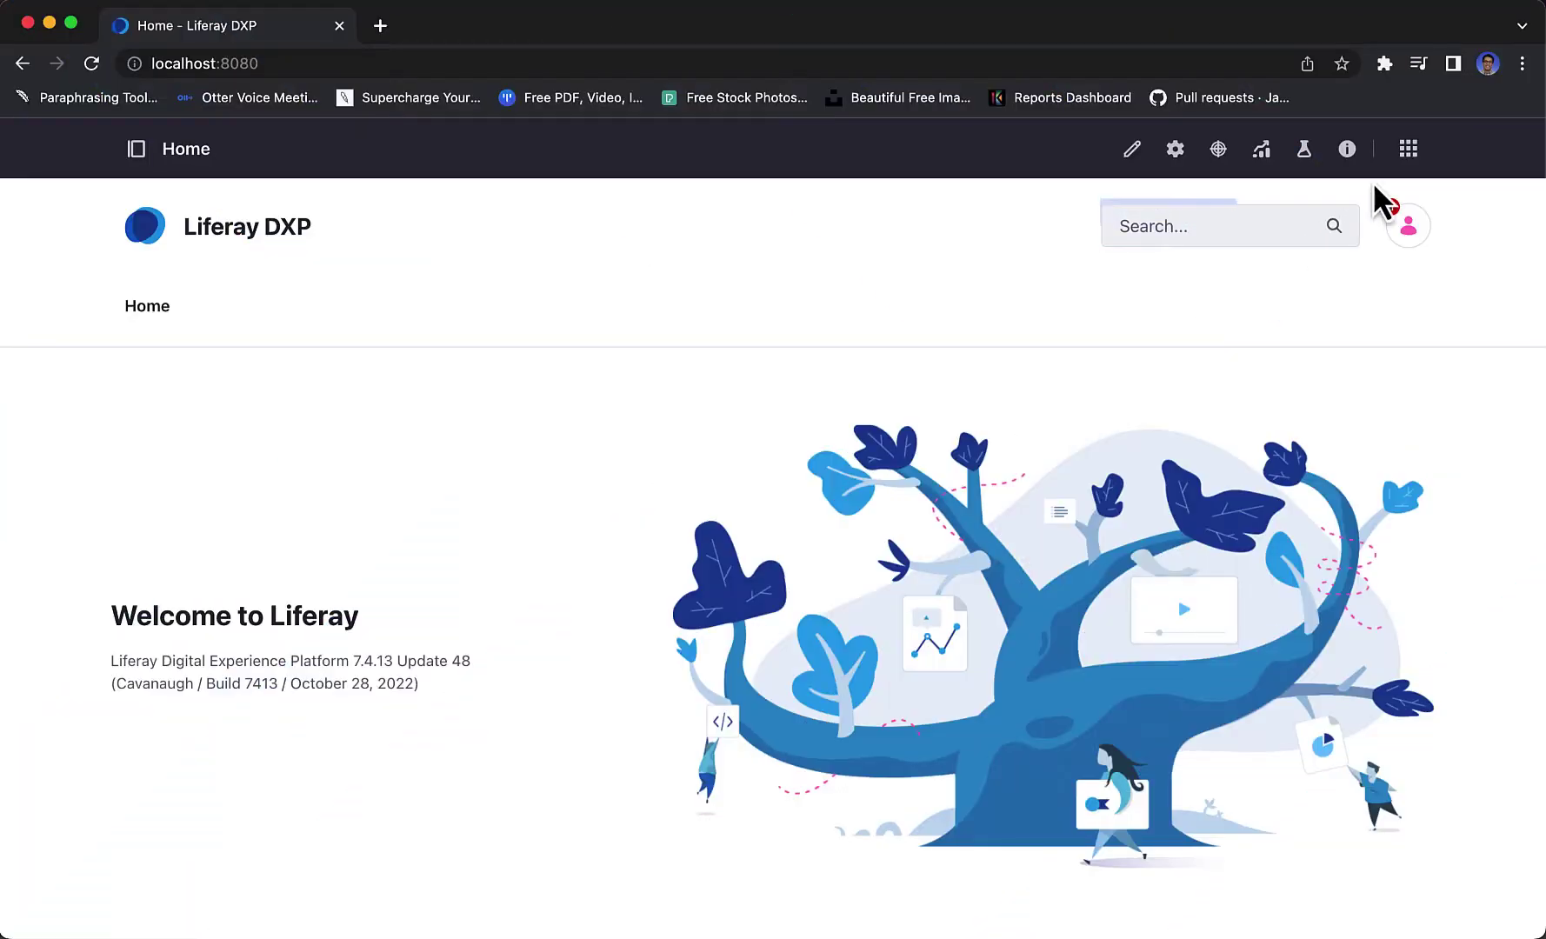
Turn on Enable Publications in the Publications settings and save it
click(1407, 150)
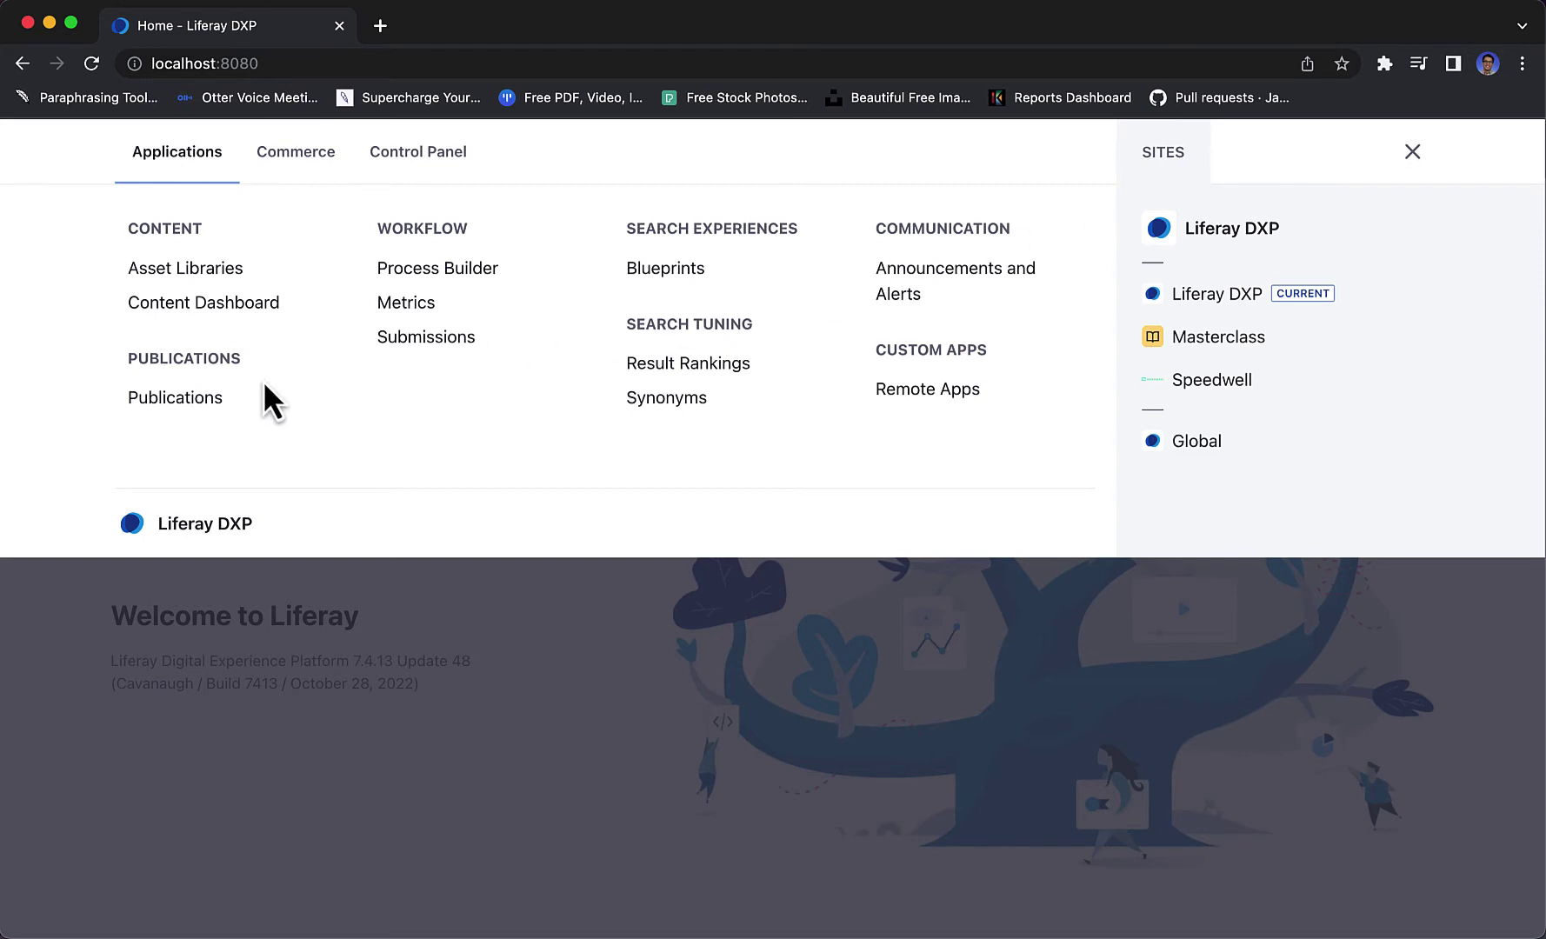
click(190, 408)
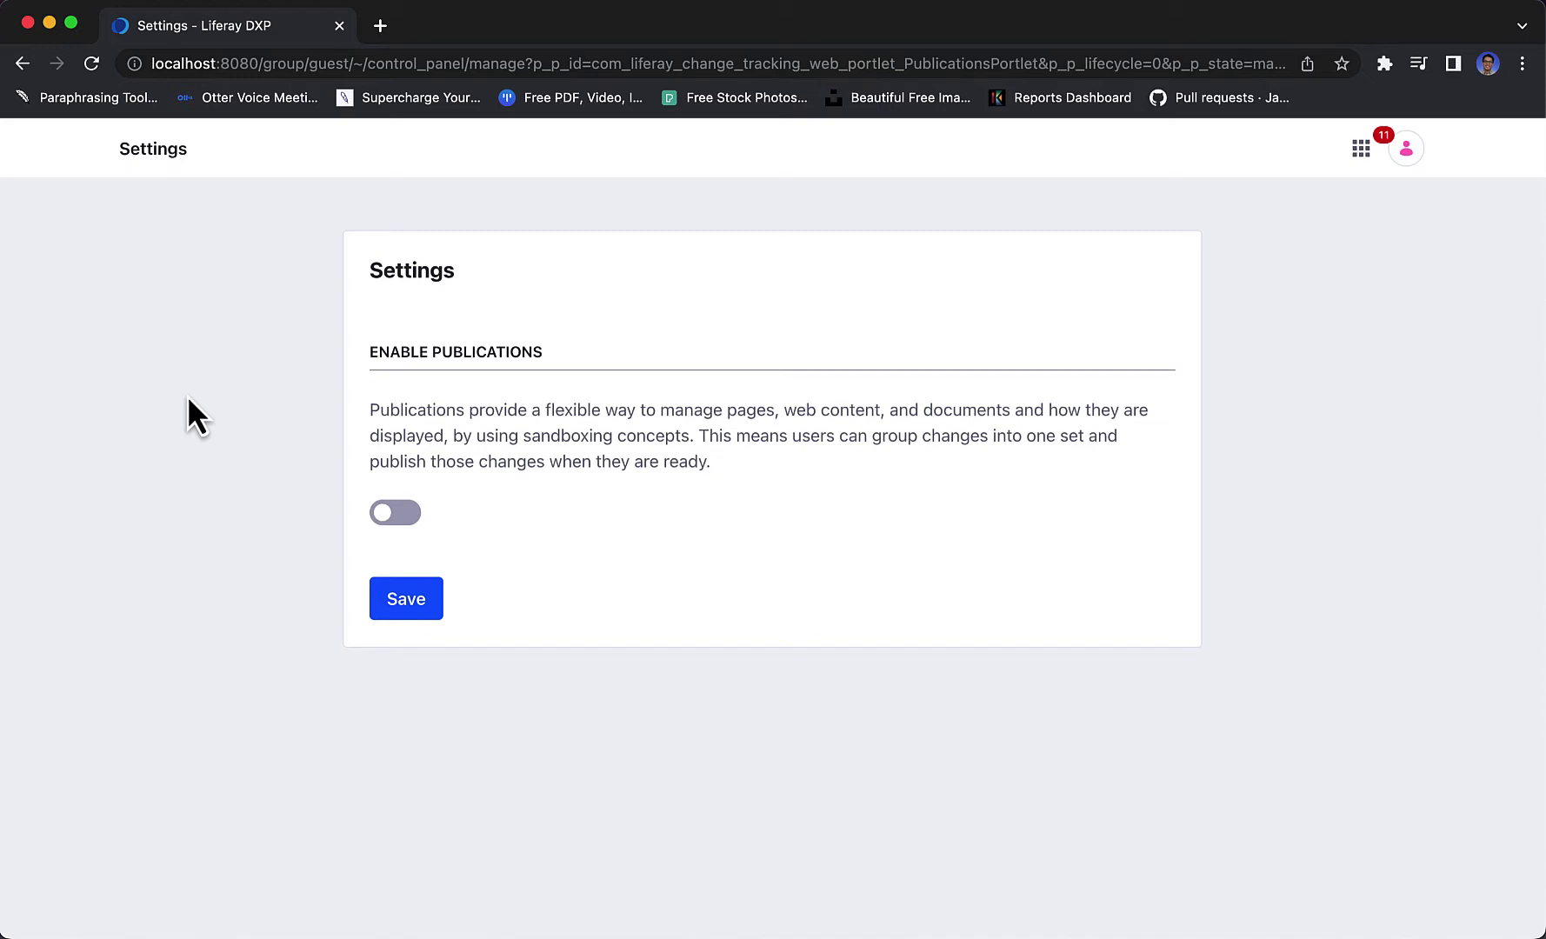
click(406, 513)
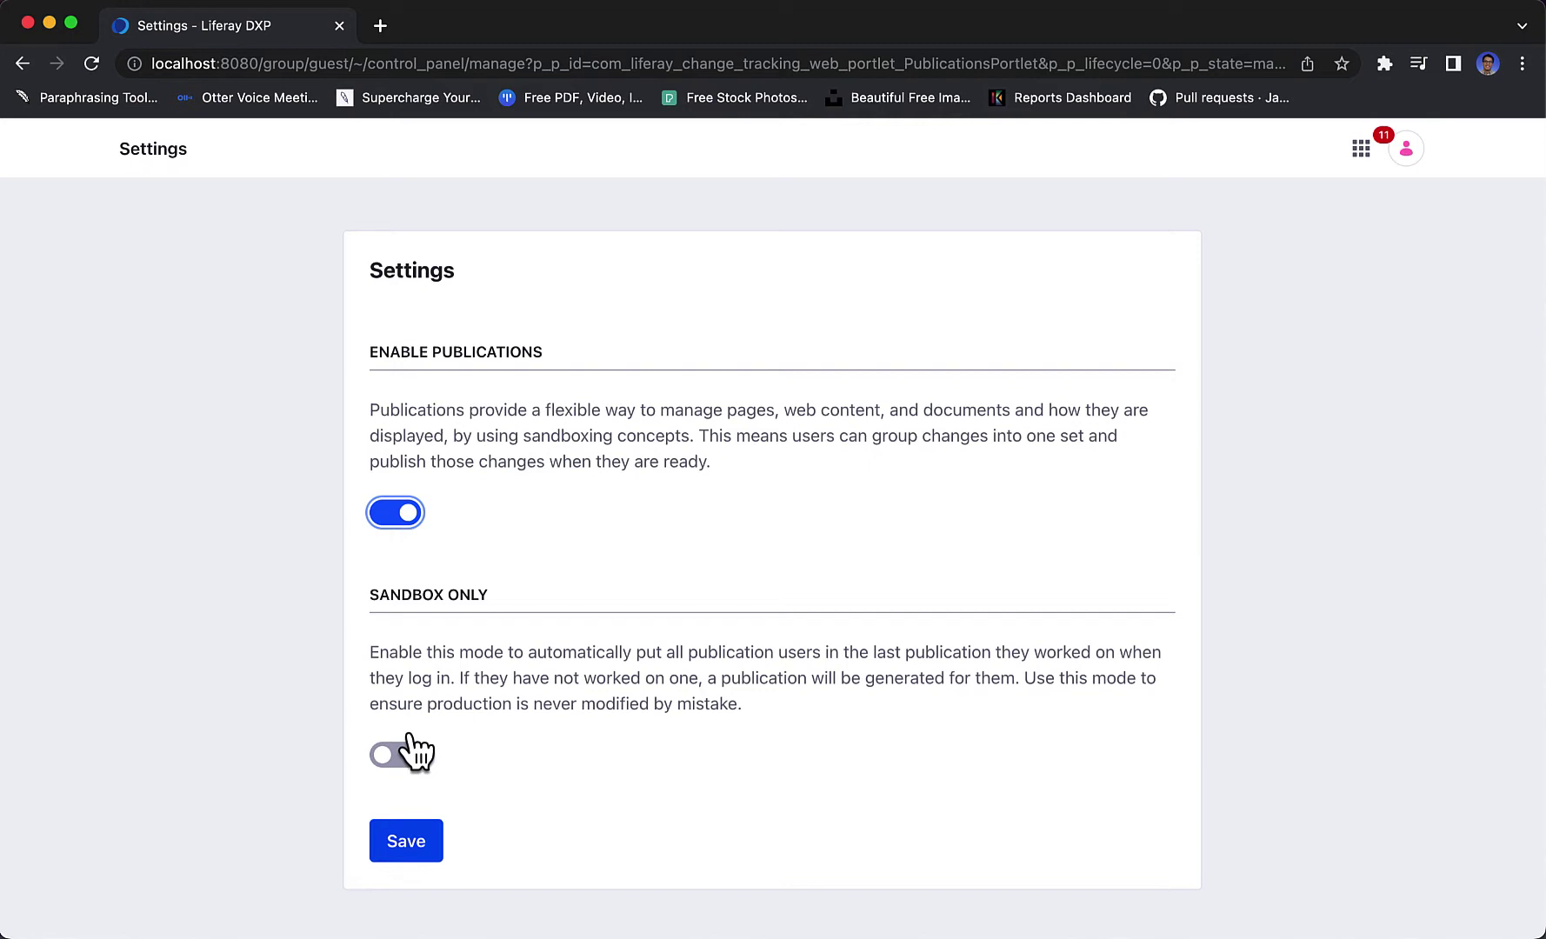
click(410, 853)
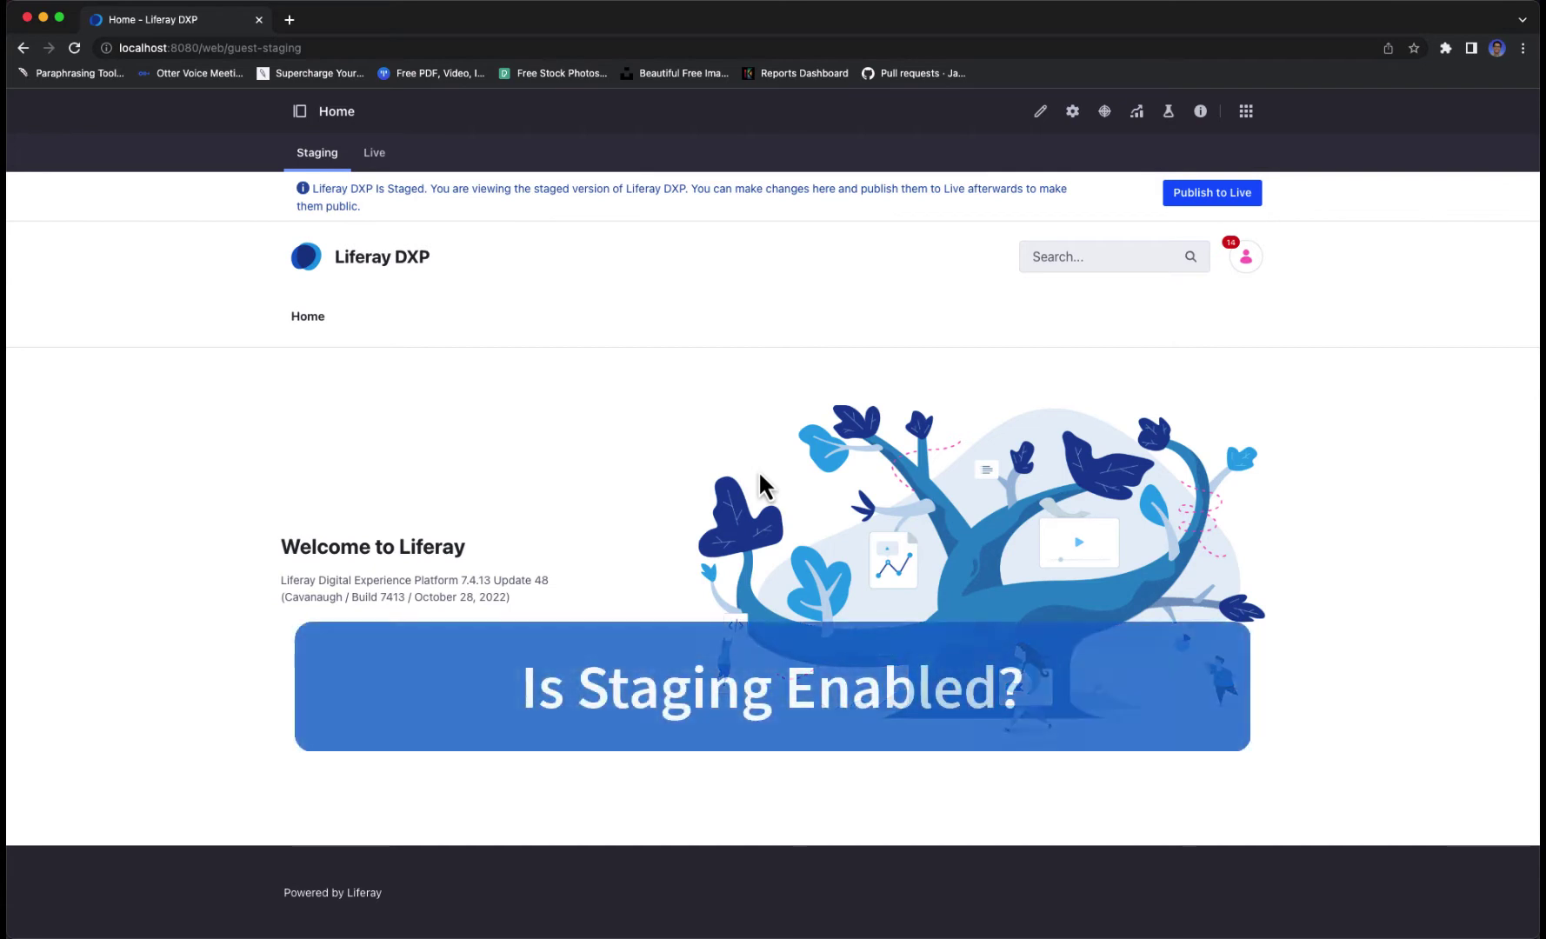
Try to enable and save Publications while site staging is still active
click(1244, 116)
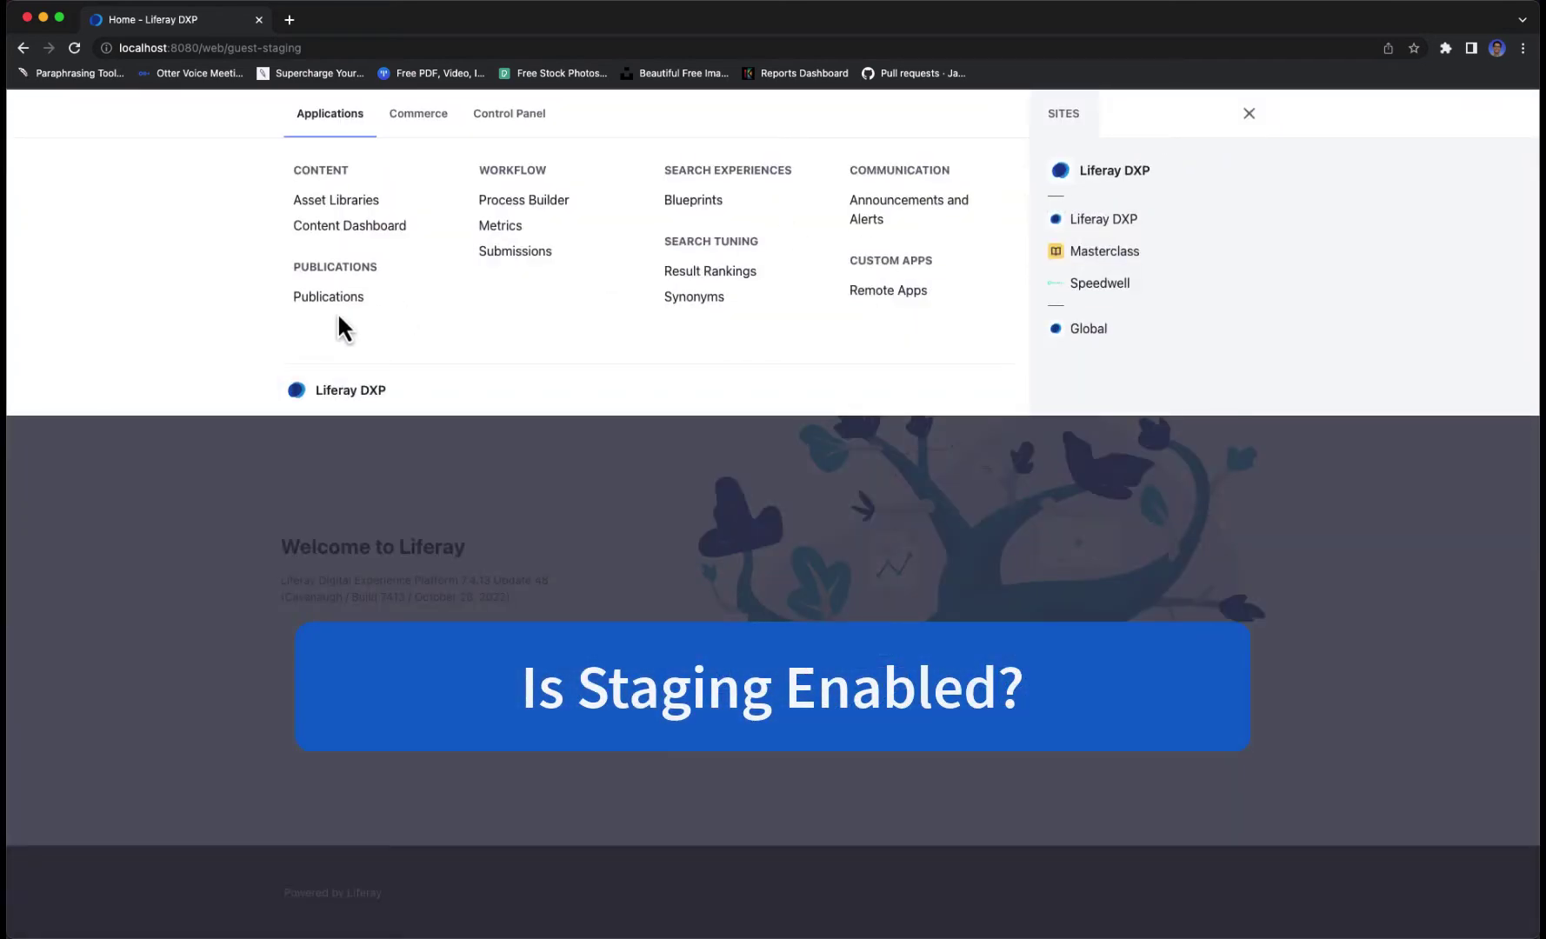
click(341, 301)
click(492, 382)
click(498, 628)
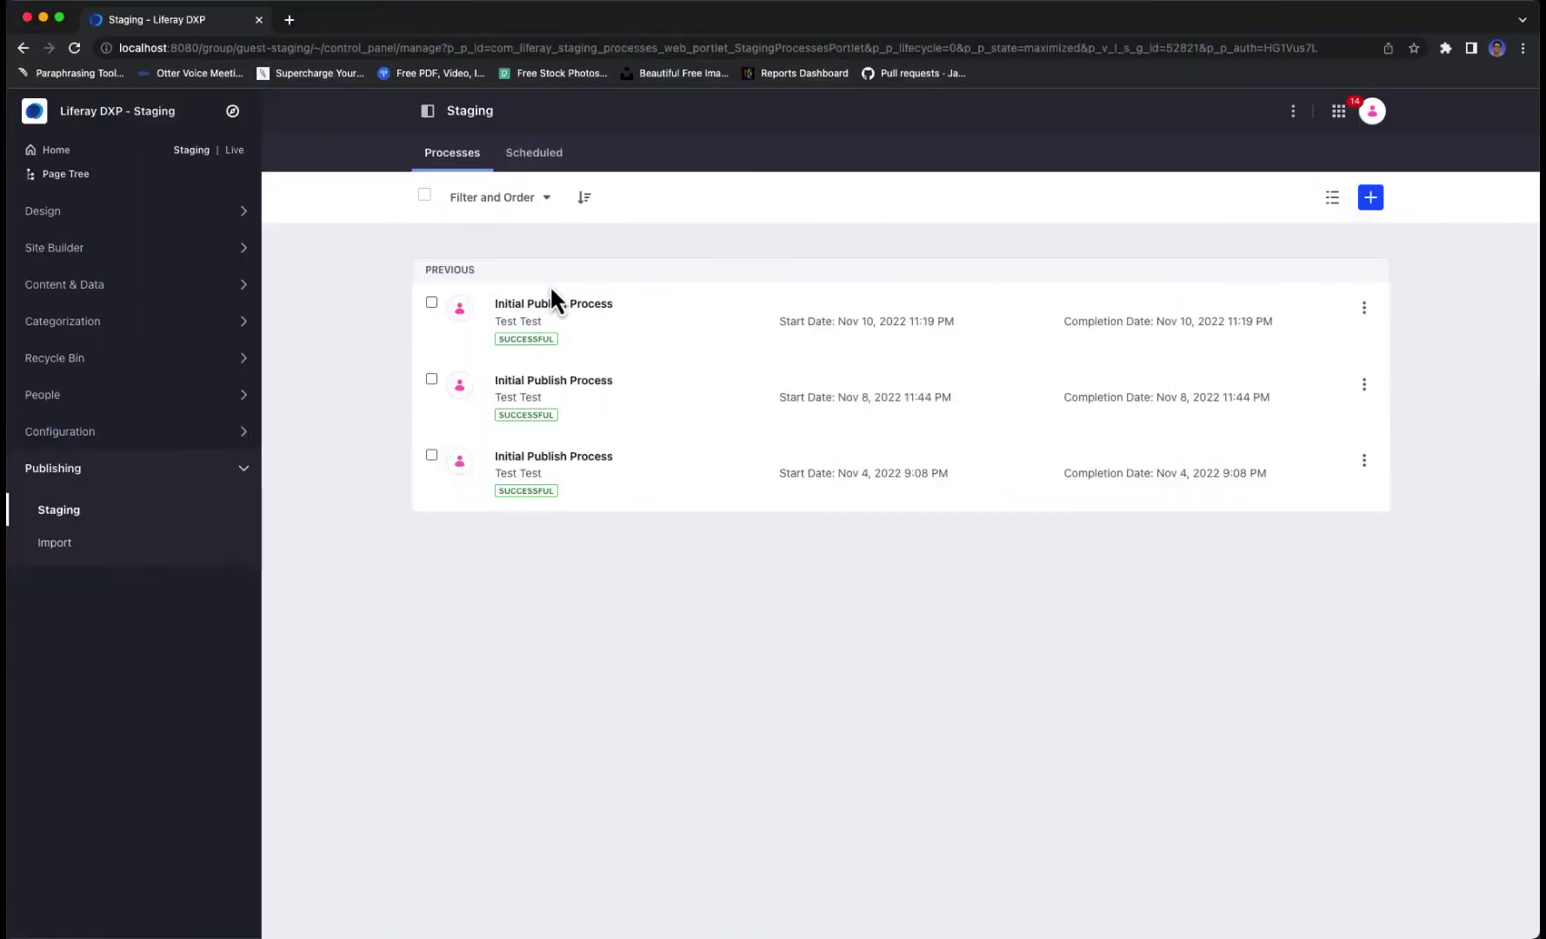
Set the site's Staging Configuration to None, save, and confirm deactivation
click(1293, 111)
click(1339, 155)
click(633, 310)
click(622, 461)
click(918, 156)
Switch Enable Publications on again in the Publications settings
click(1339, 111)
click(328, 299)
click(488, 382)
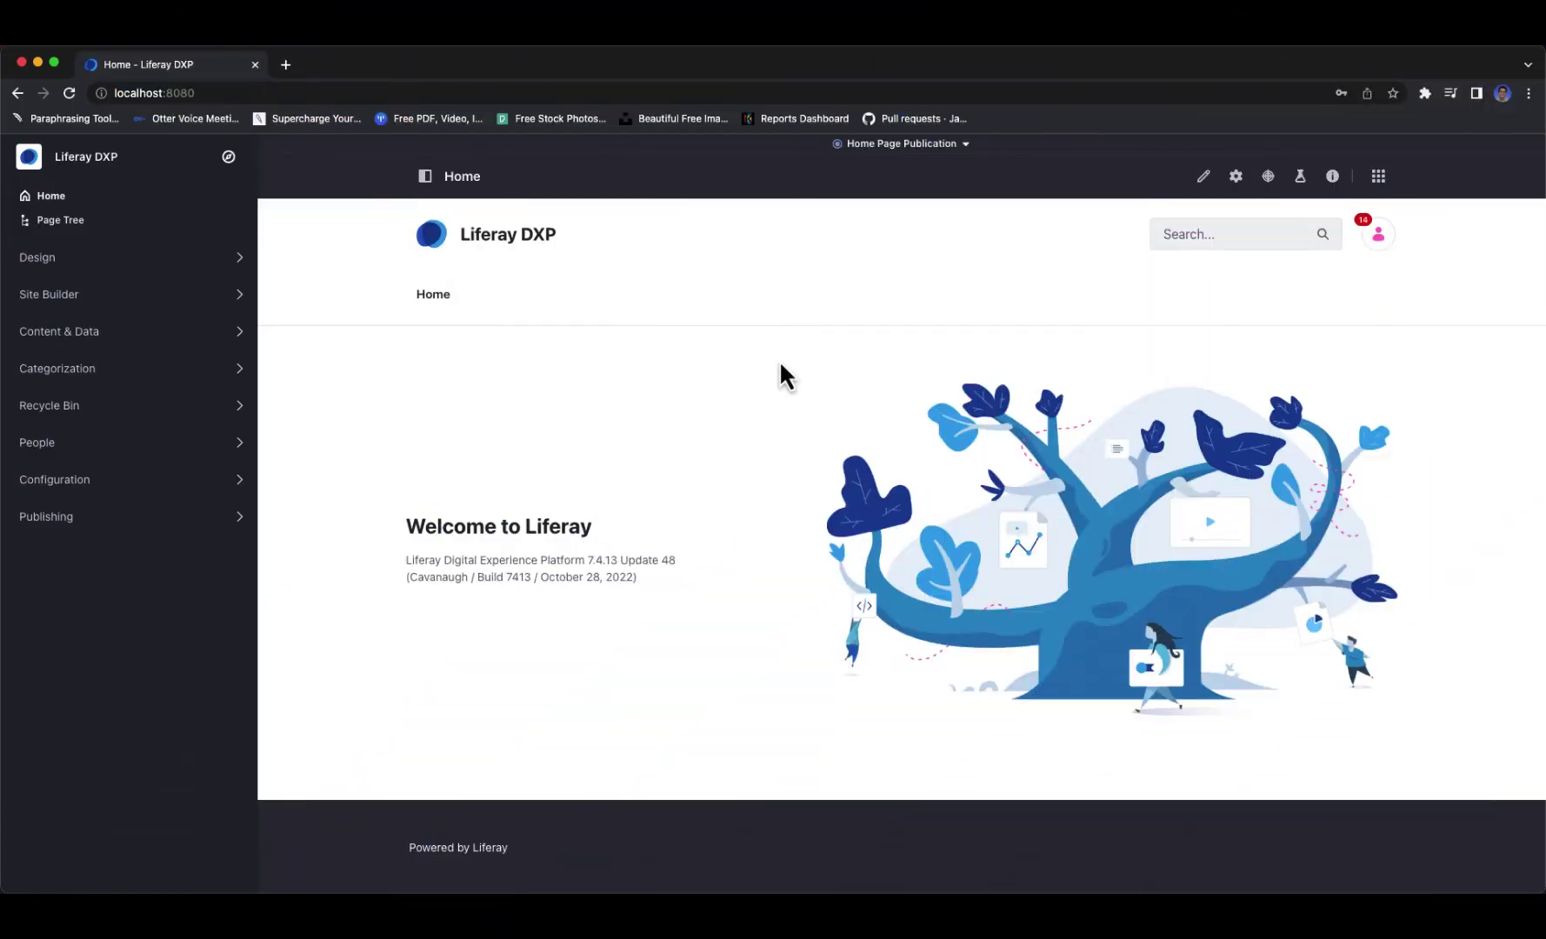
Turn on Sandbox Only mode in the Publications settings and save it
click(1383, 177)
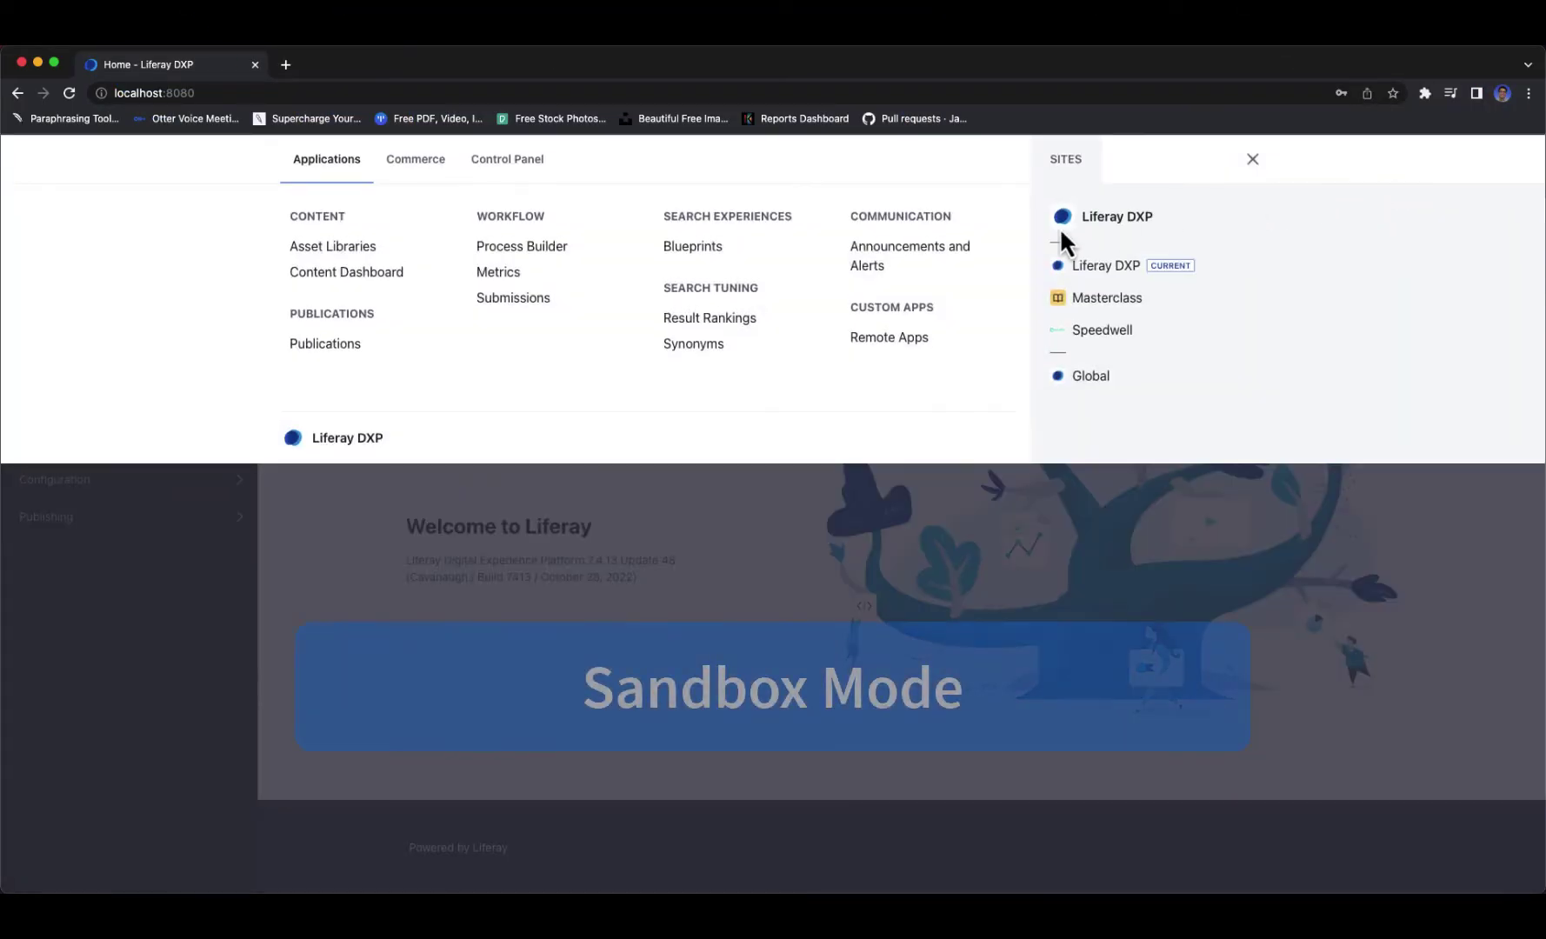
click(351, 346)
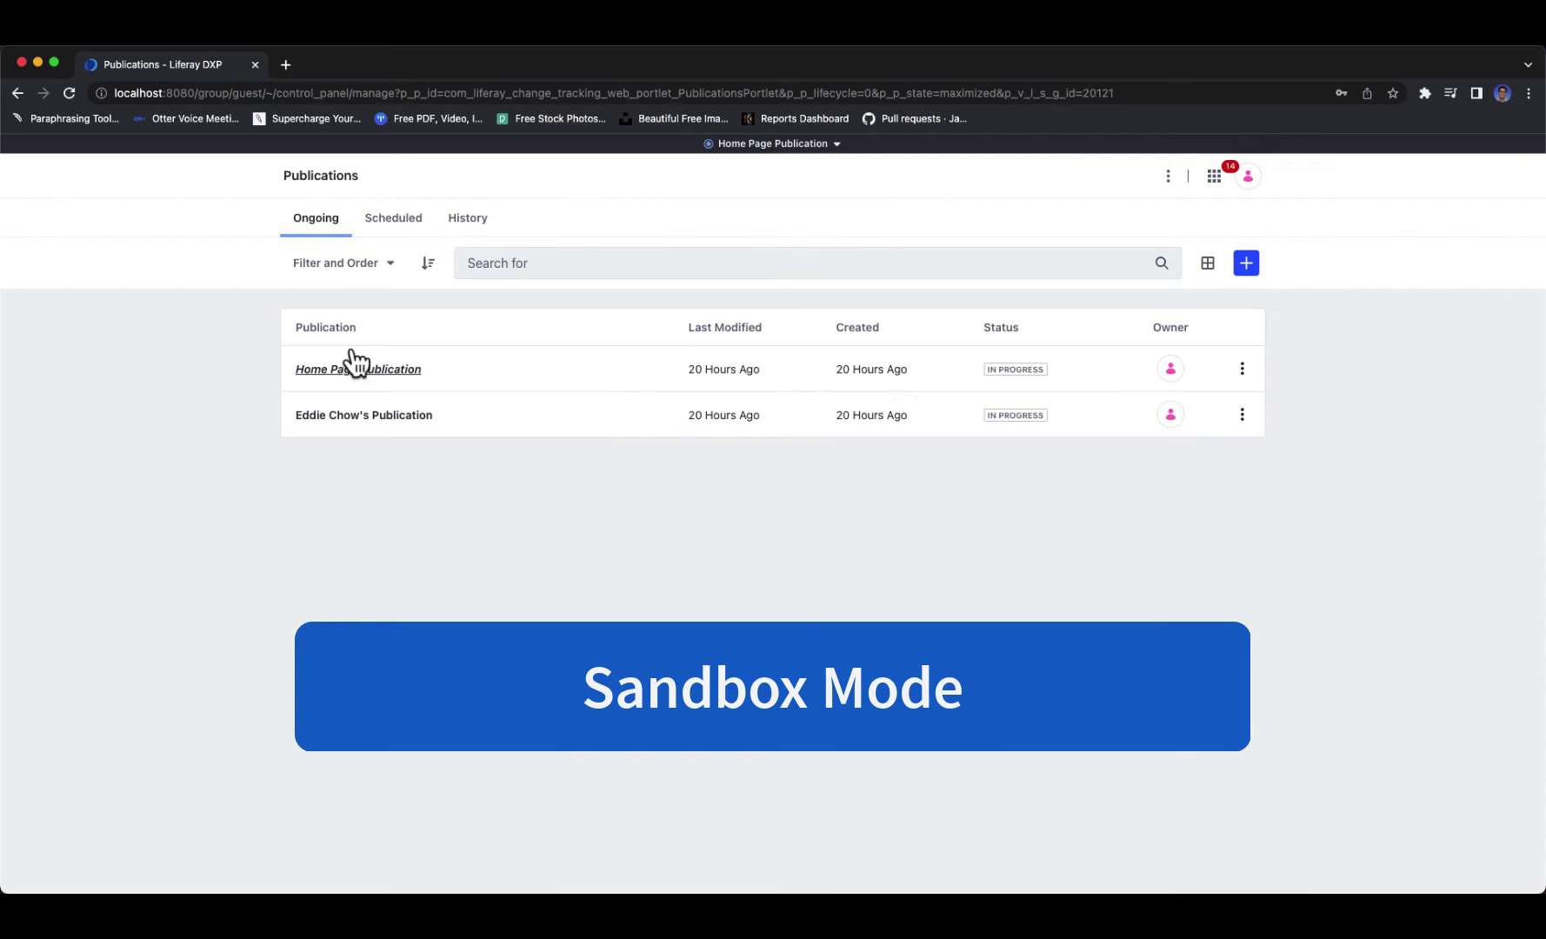
click(1169, 179)
click(1206, 190)
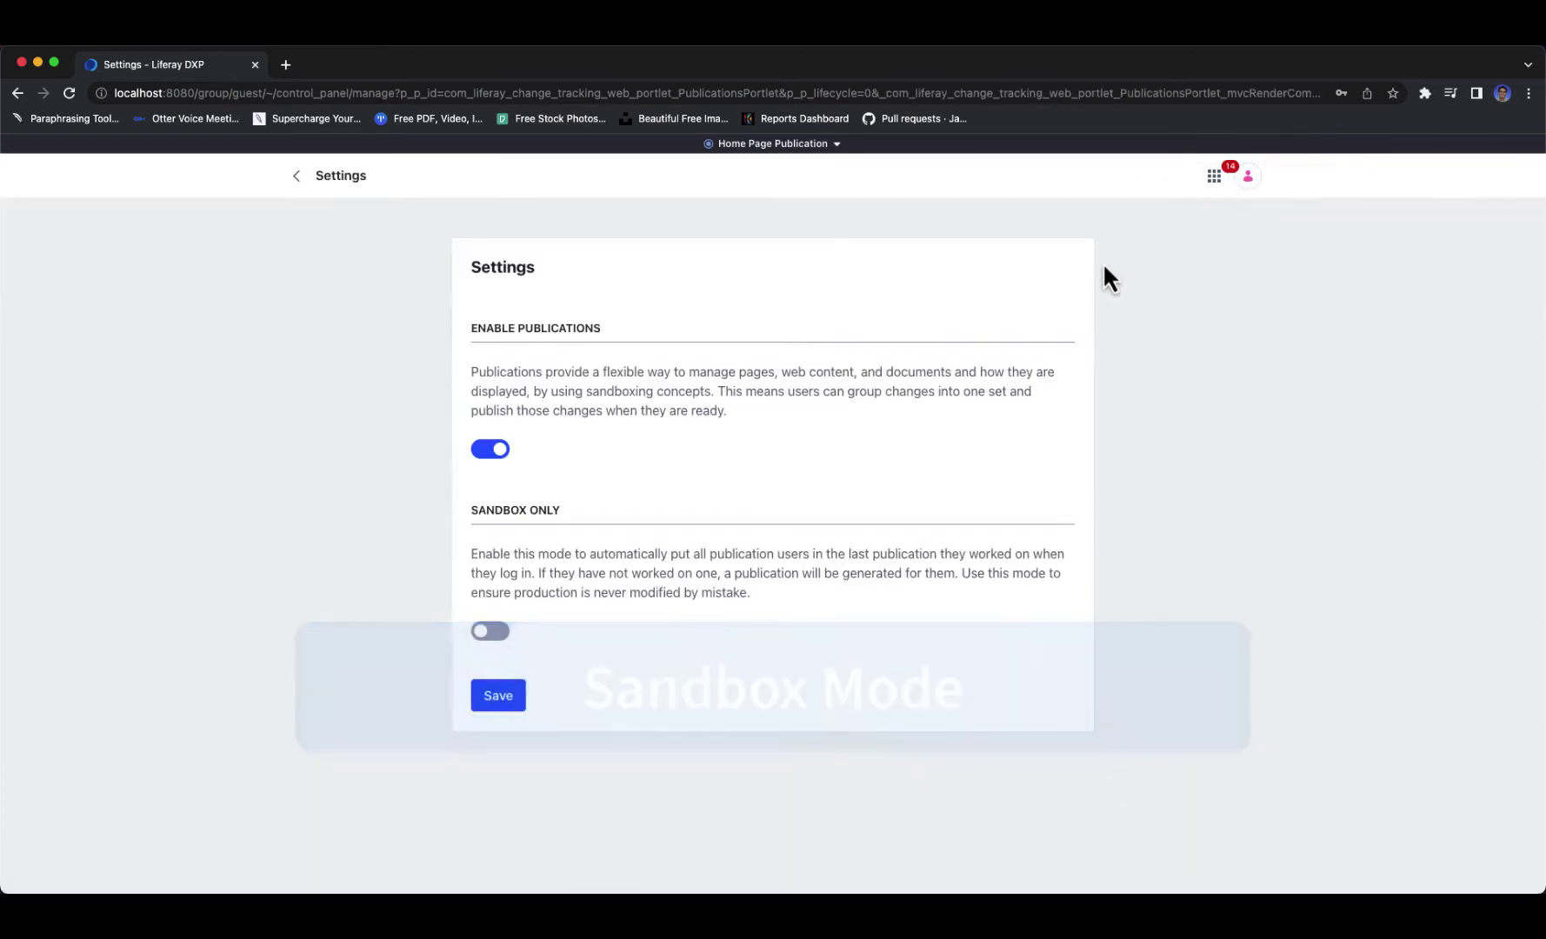
click(490, 634)
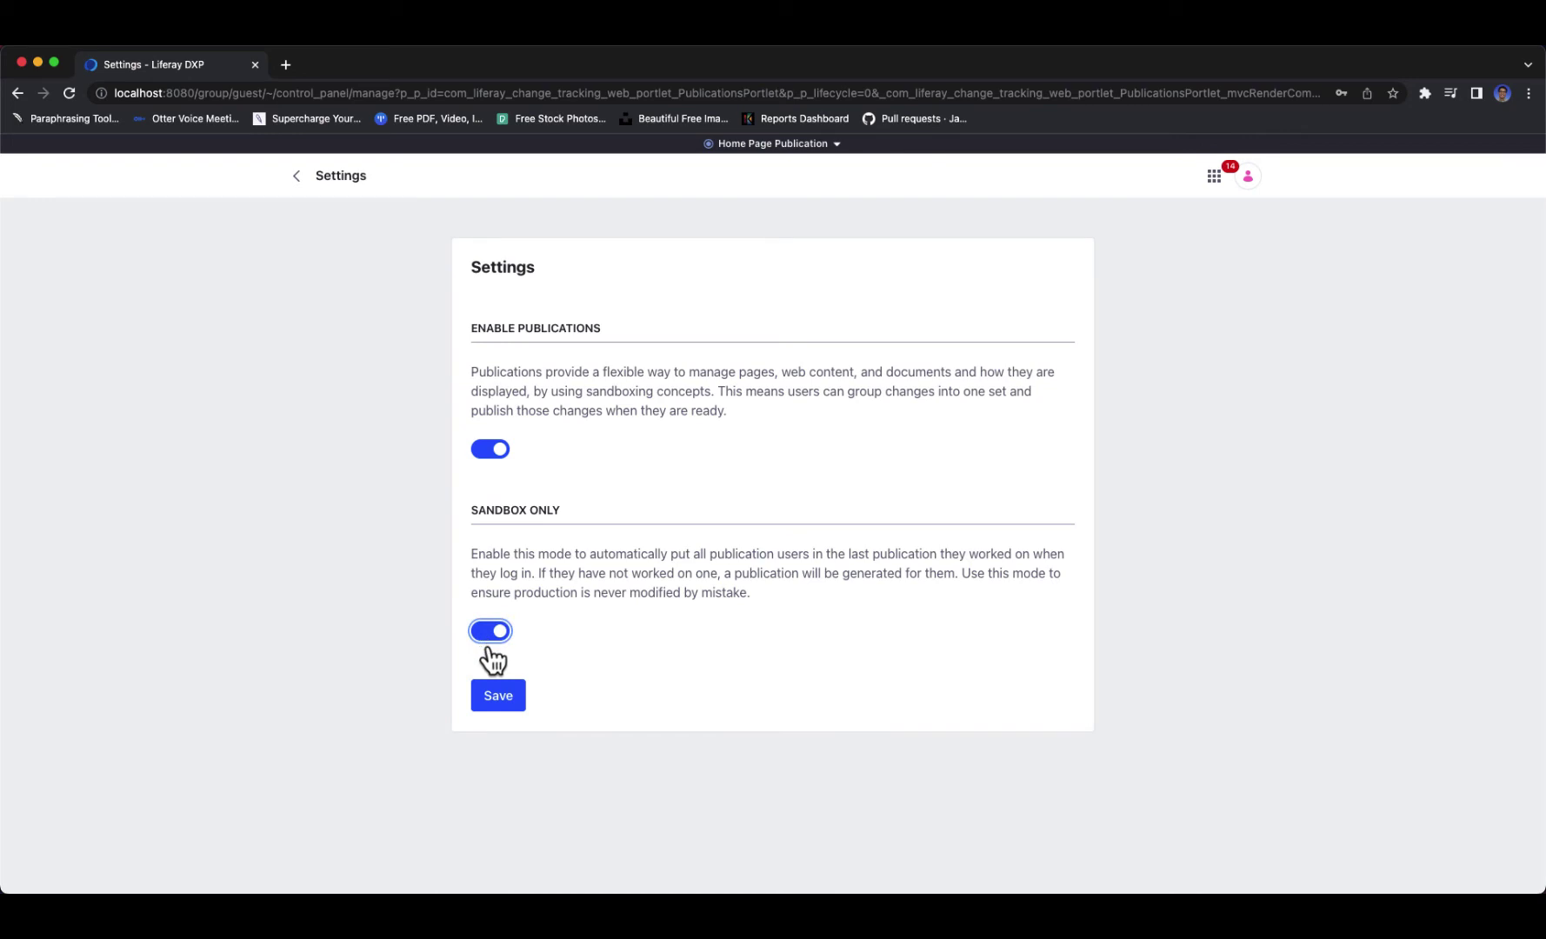
click(495, 706)
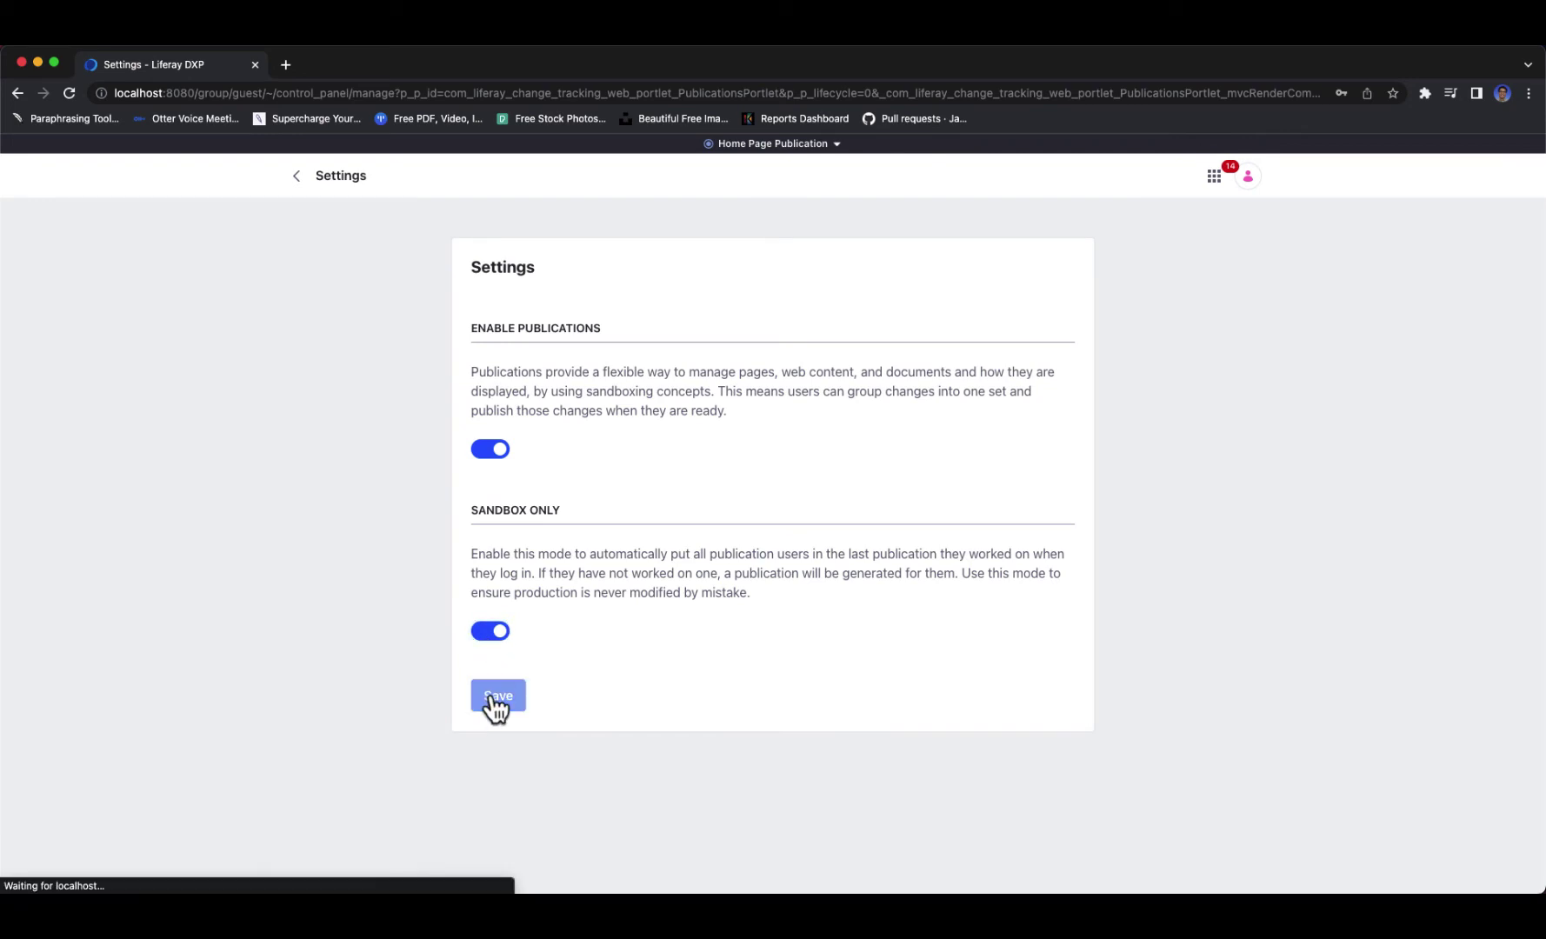
Sign out, sign in as the publication user, and open Select a Publication
click(1249, 181)
click(1300, 600)
click(1243, 172)
text(publication.user)
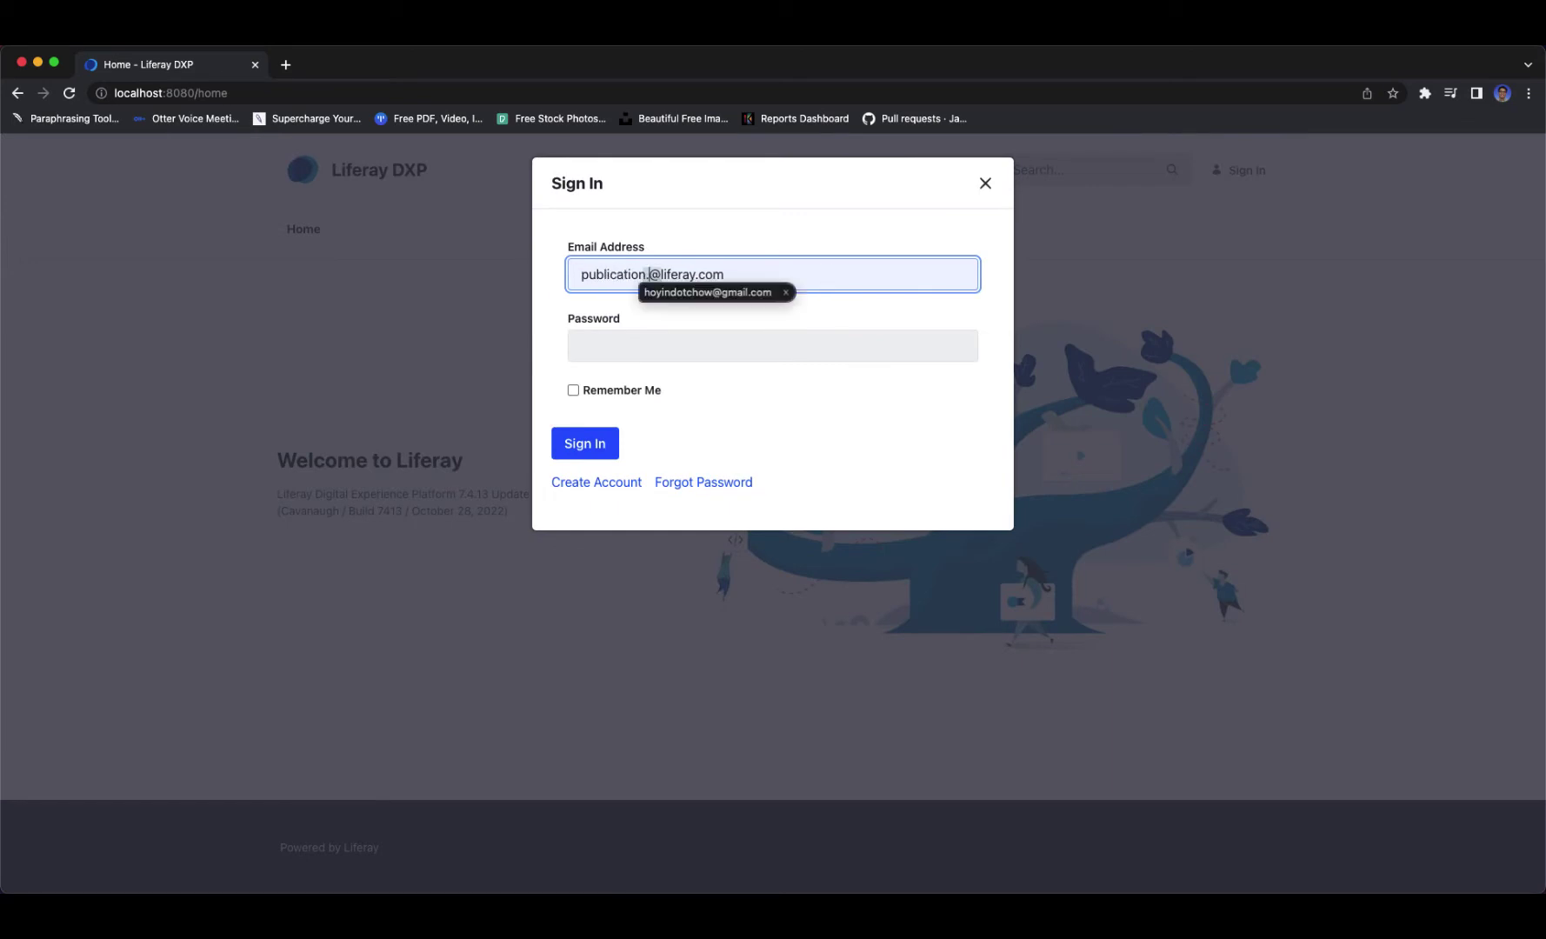
key(Tab)
text(test)
key(Return)
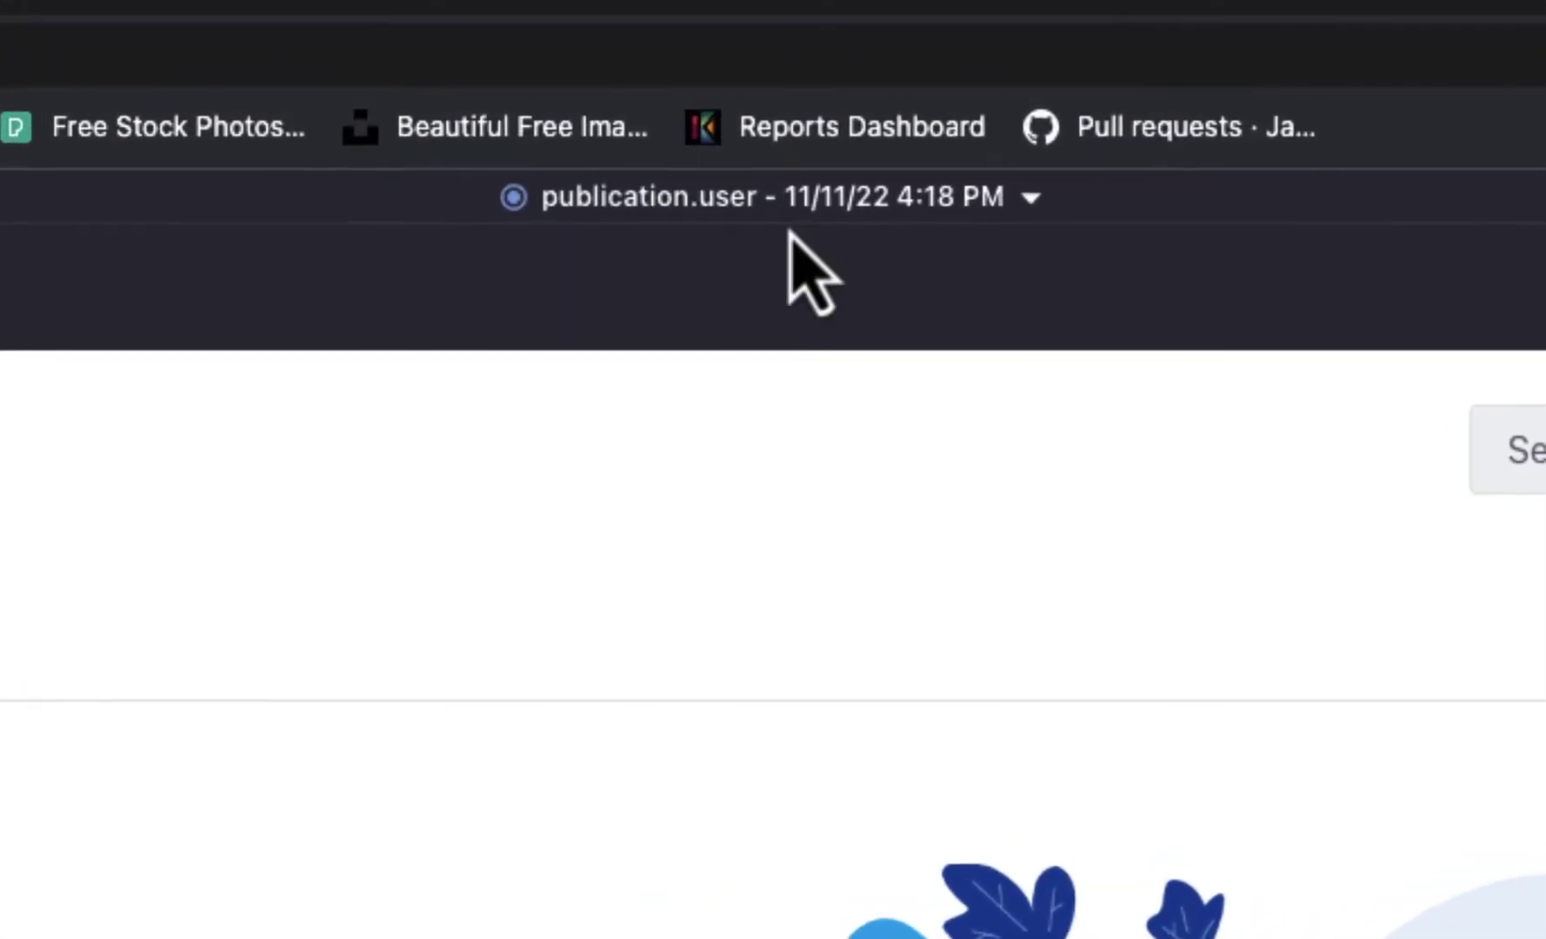
click(773, 145)
click(739, 287)
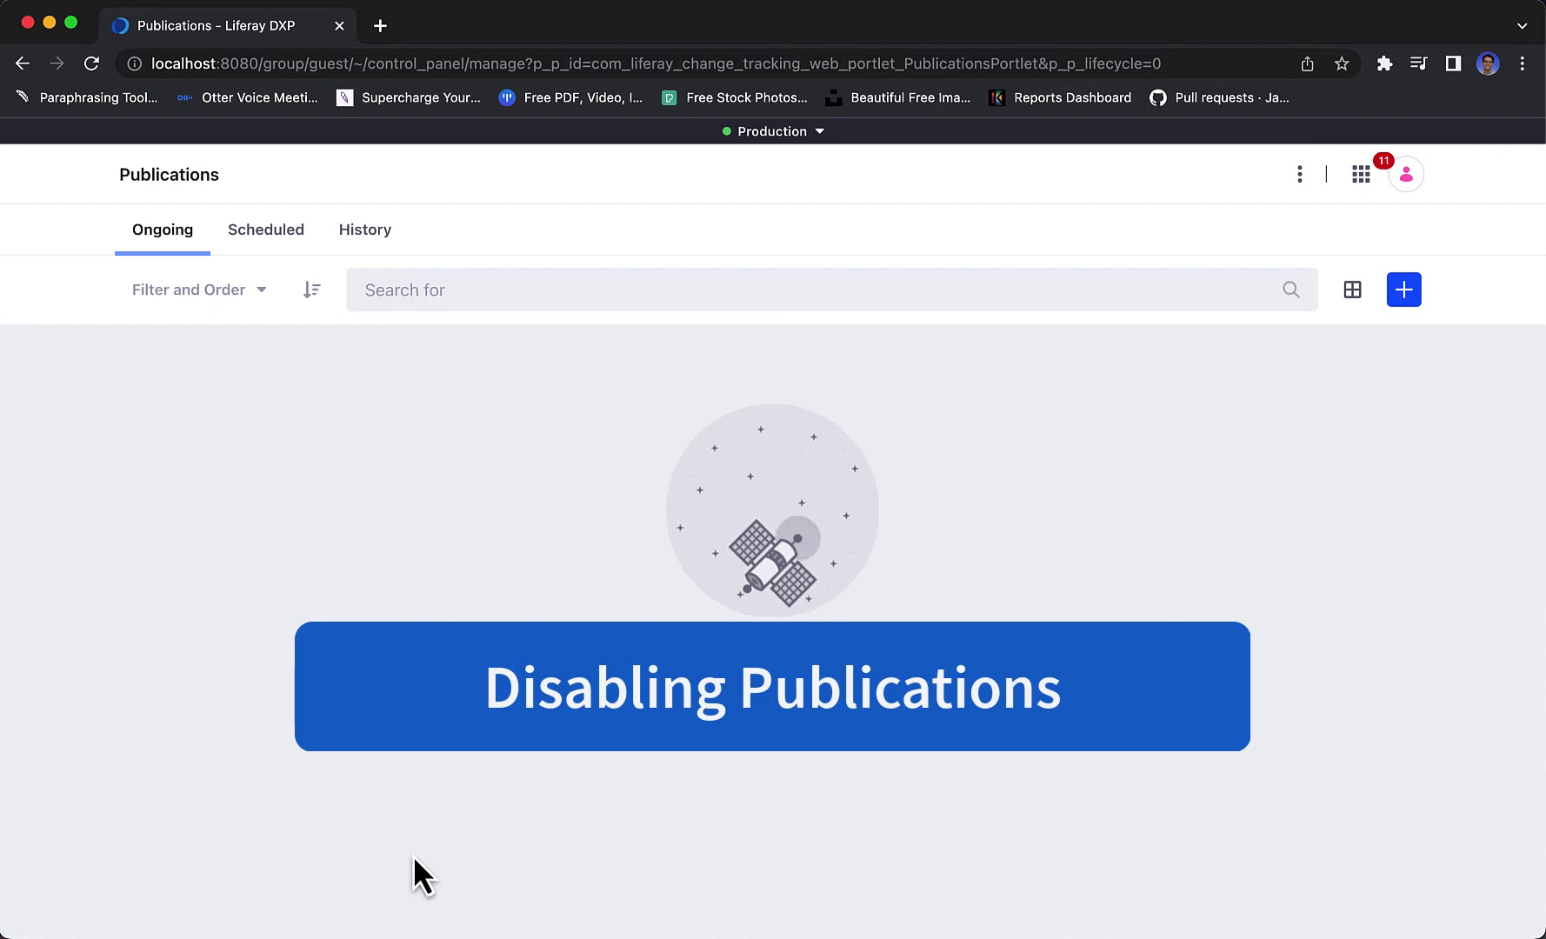
Switch off Enable Publications in the Publications settings and save the change
click(1357, 183)
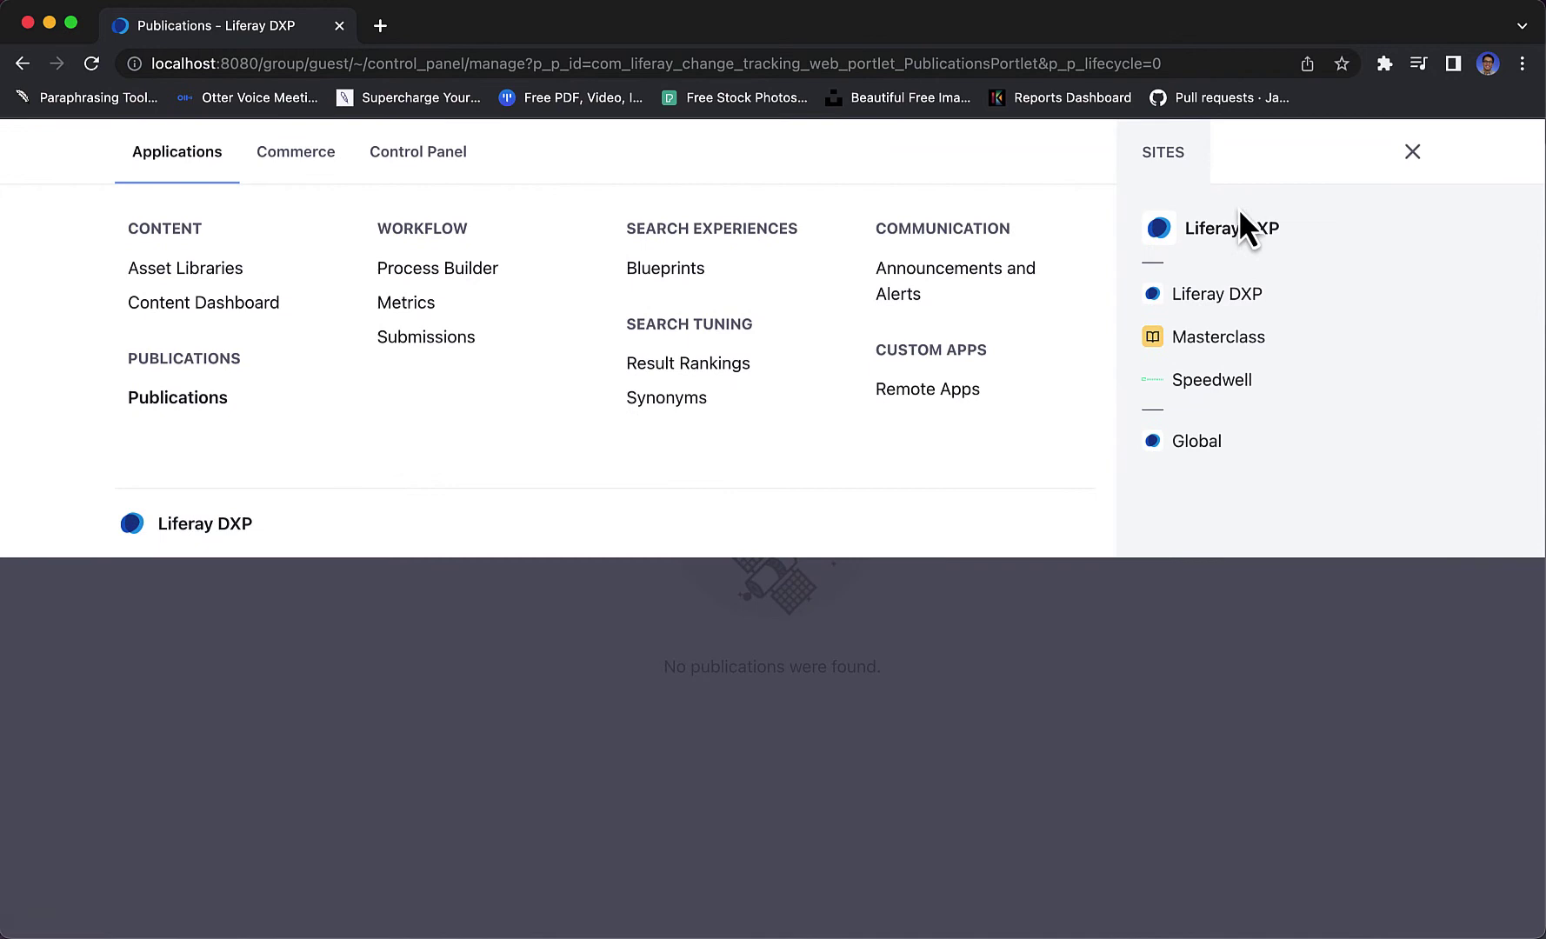
click(161, 398)
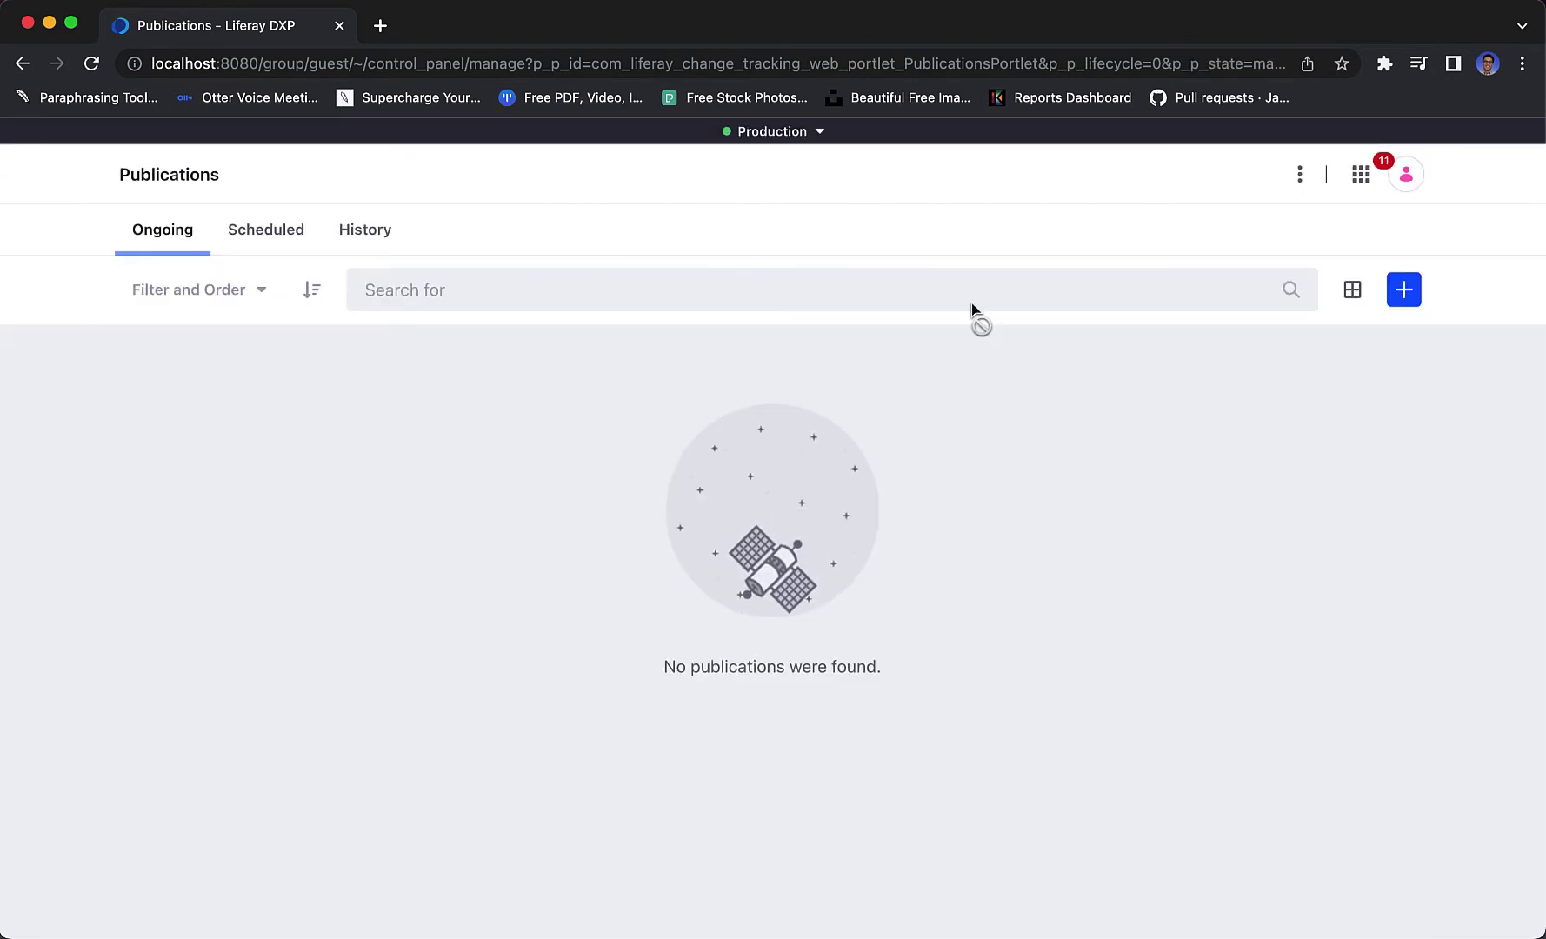
click(1300, 181)
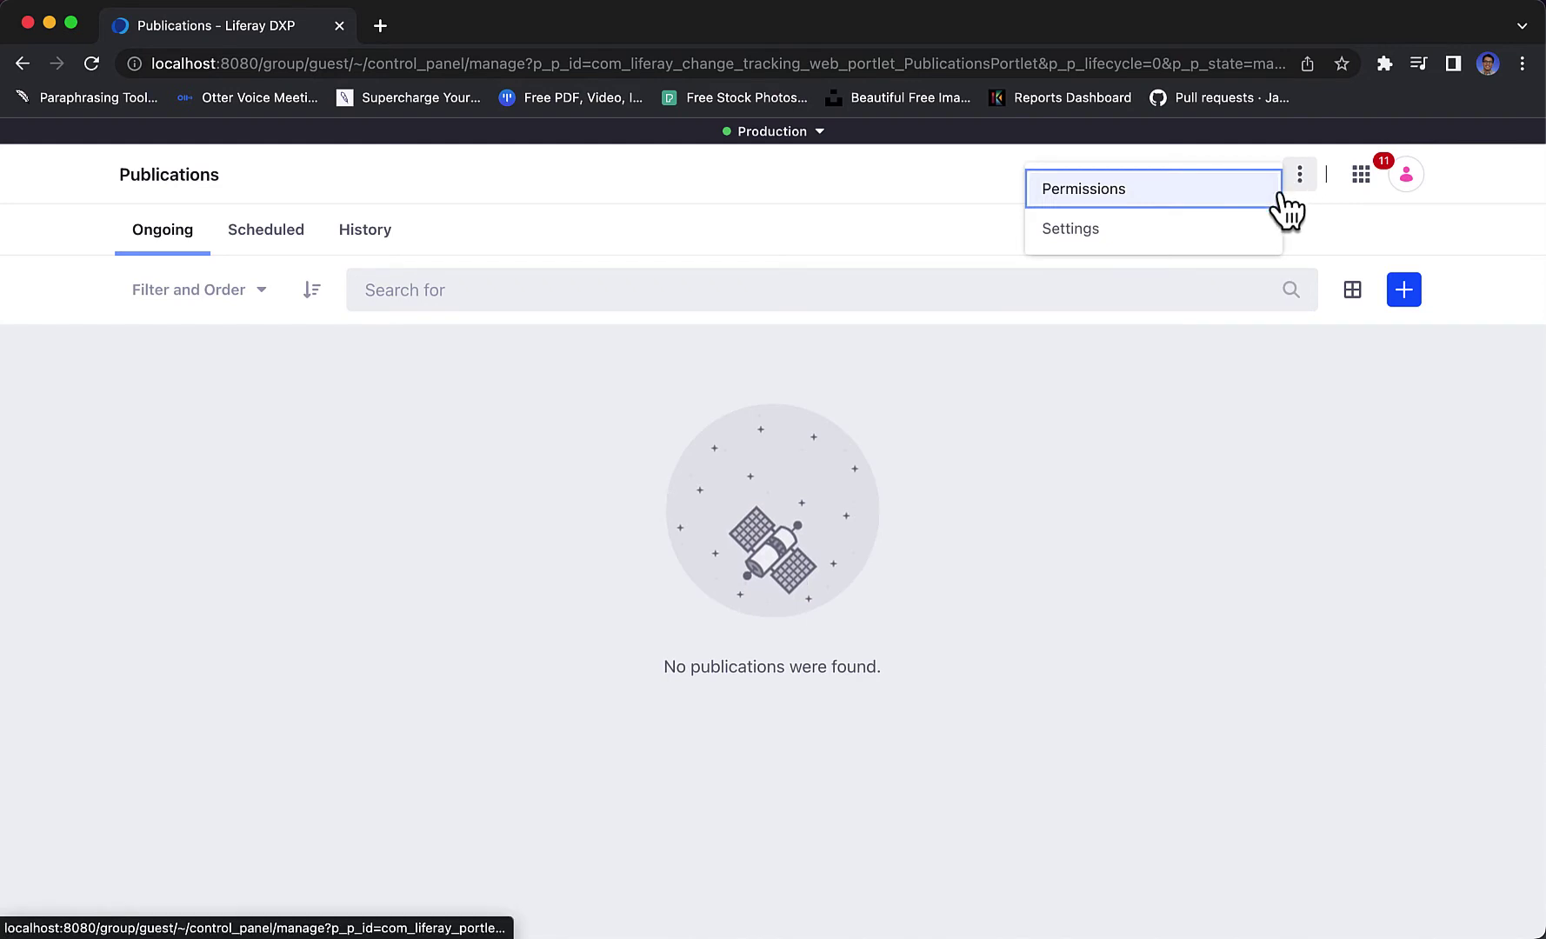
click(1192, 229)
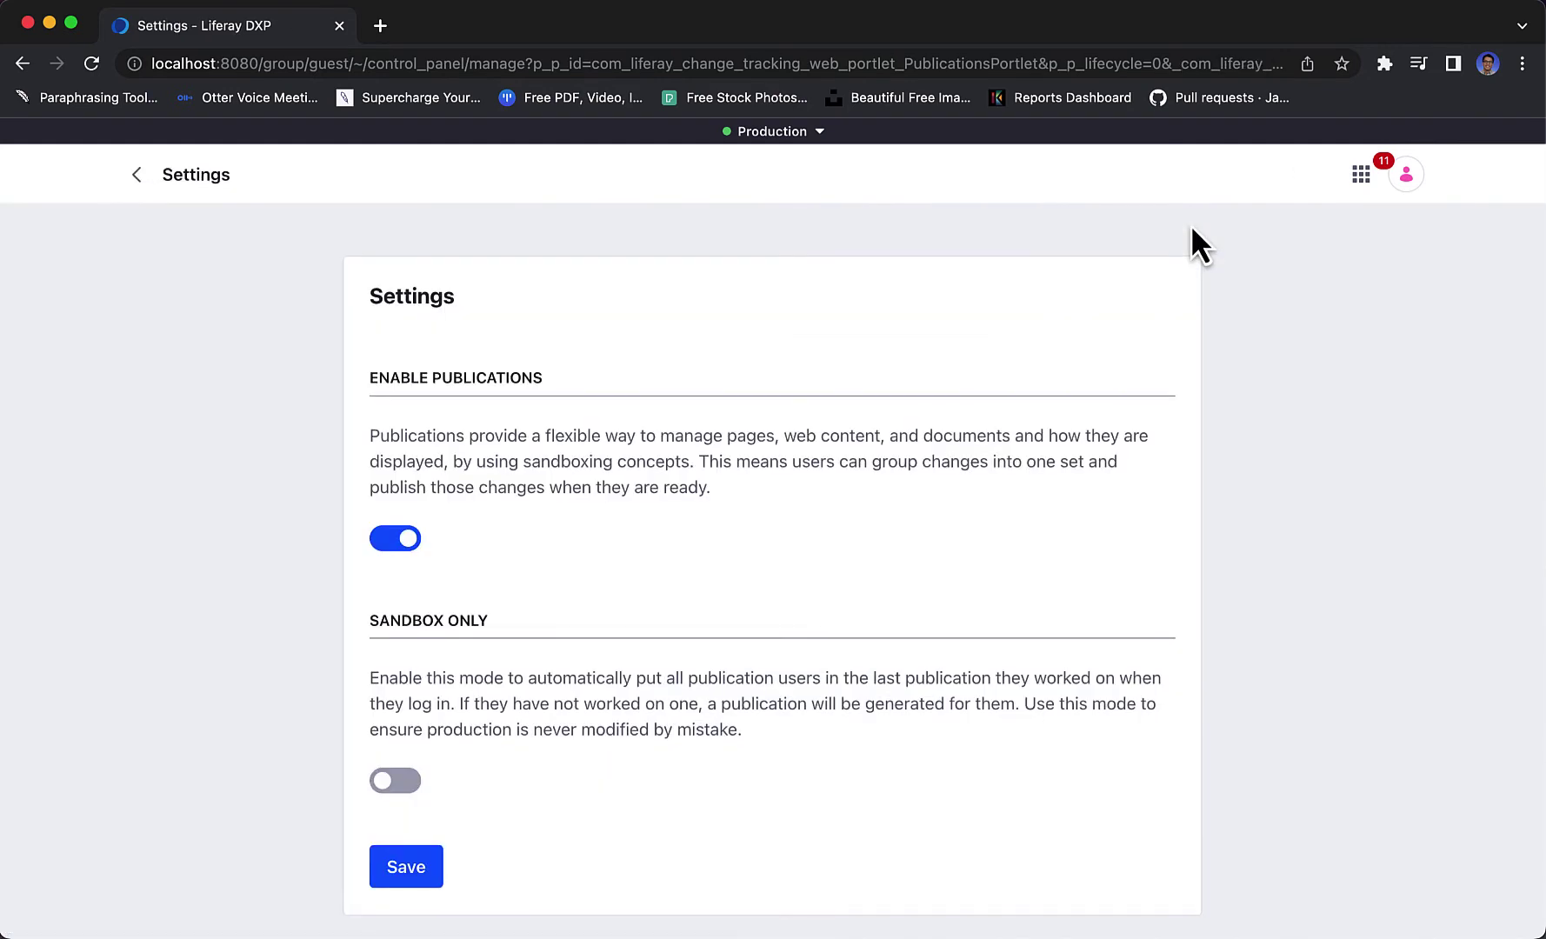
click(395, 543)
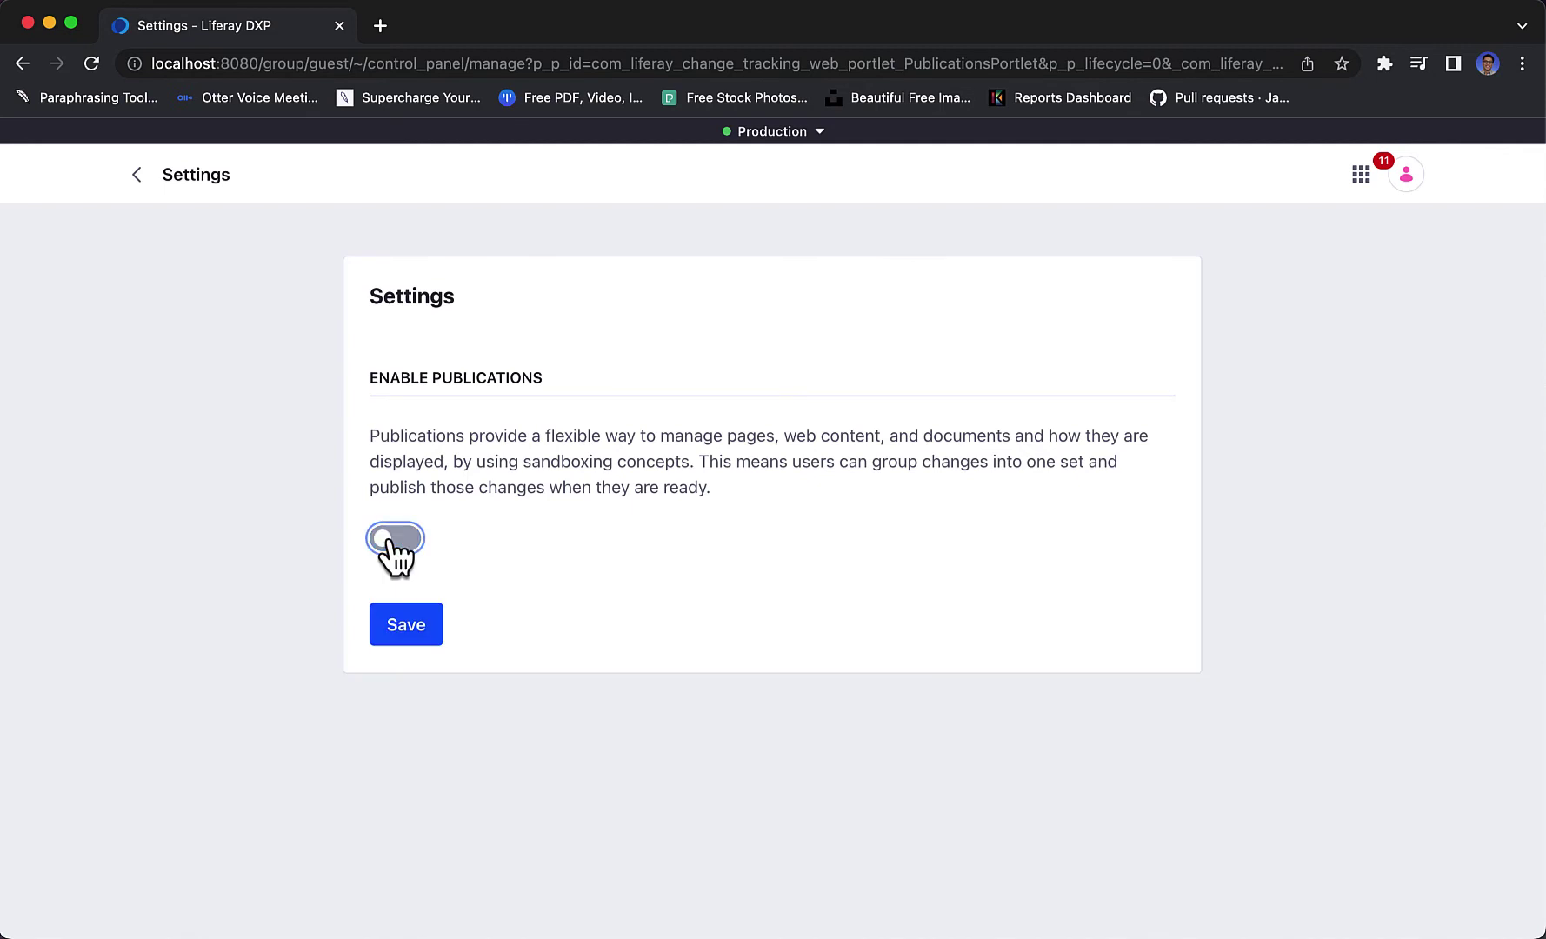
click(405, 633)
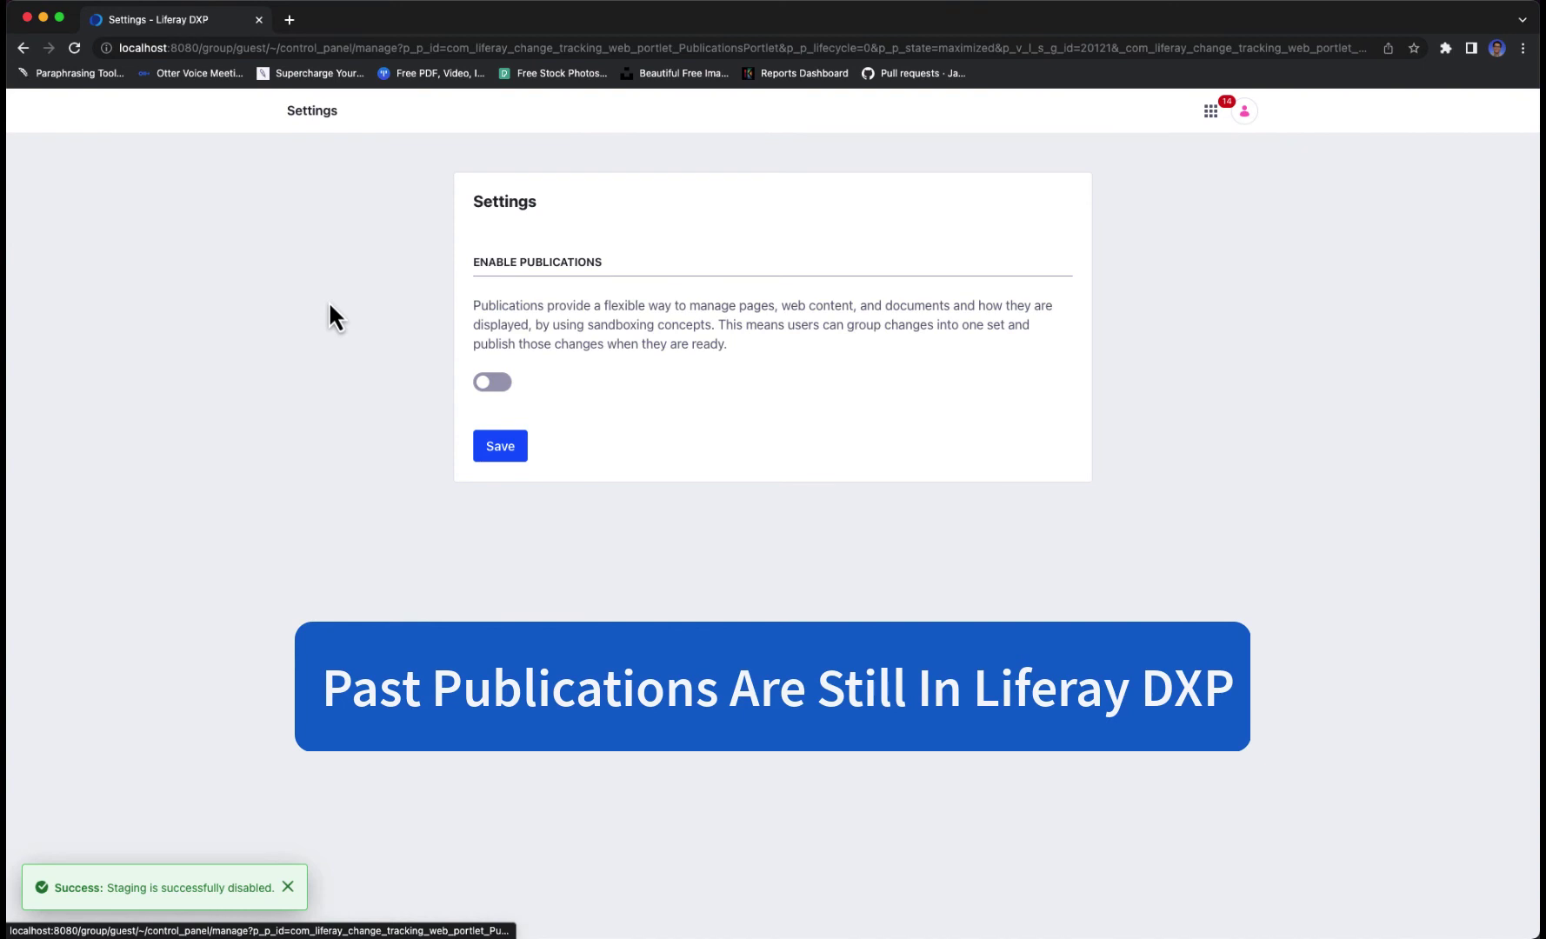
Switch Enable Publications back on and save, returning to the Ongoing publications list
click(481, 391)
click(500, 619)
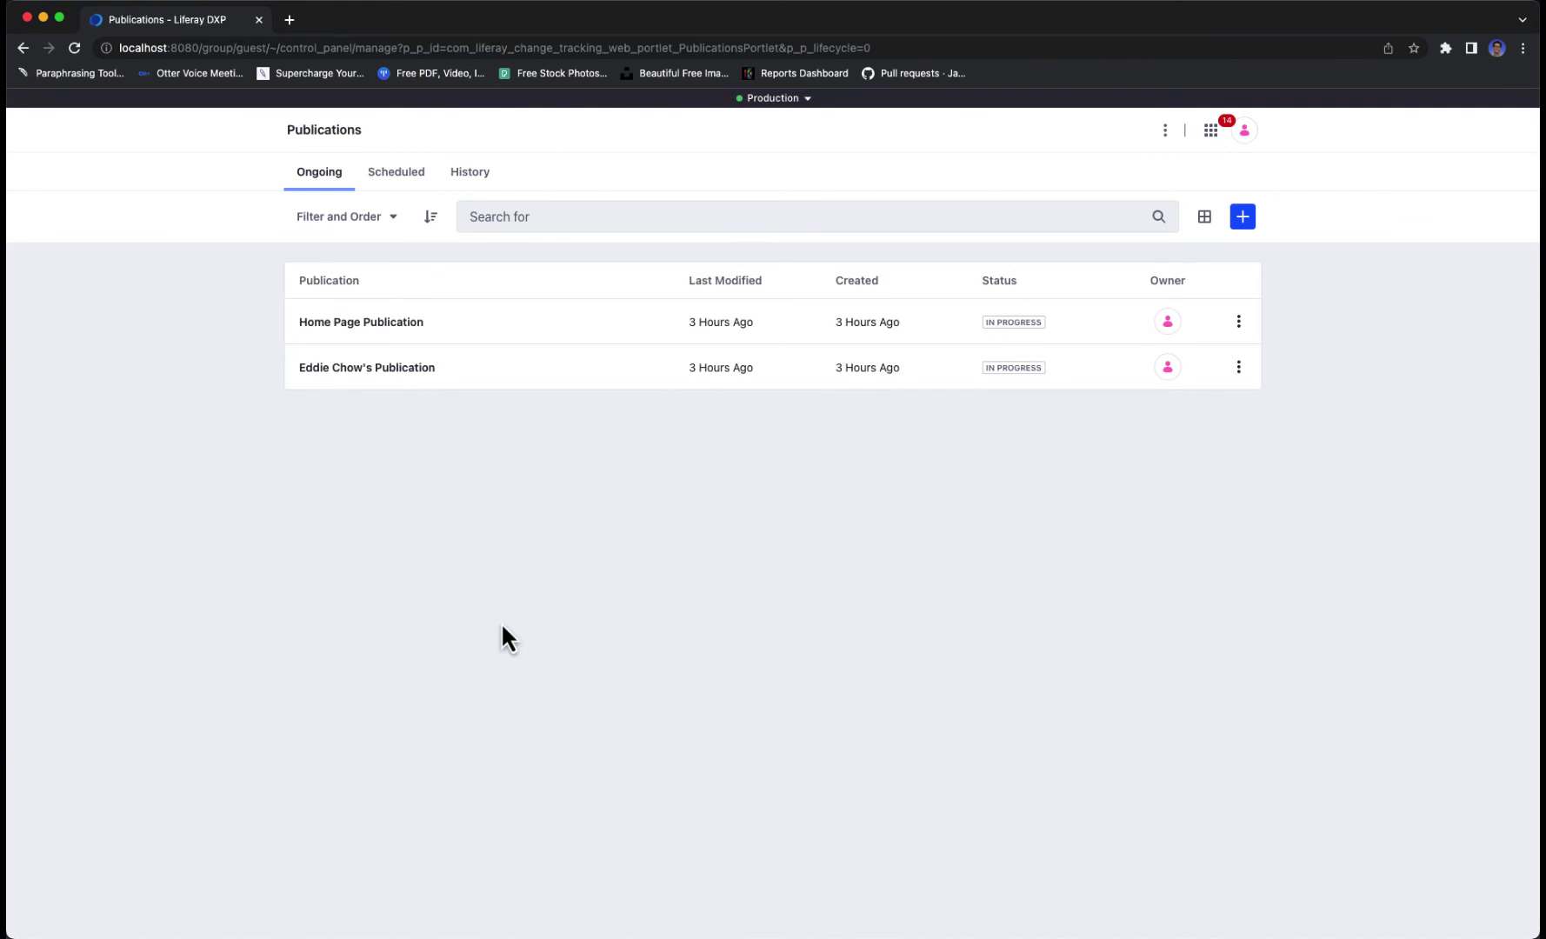